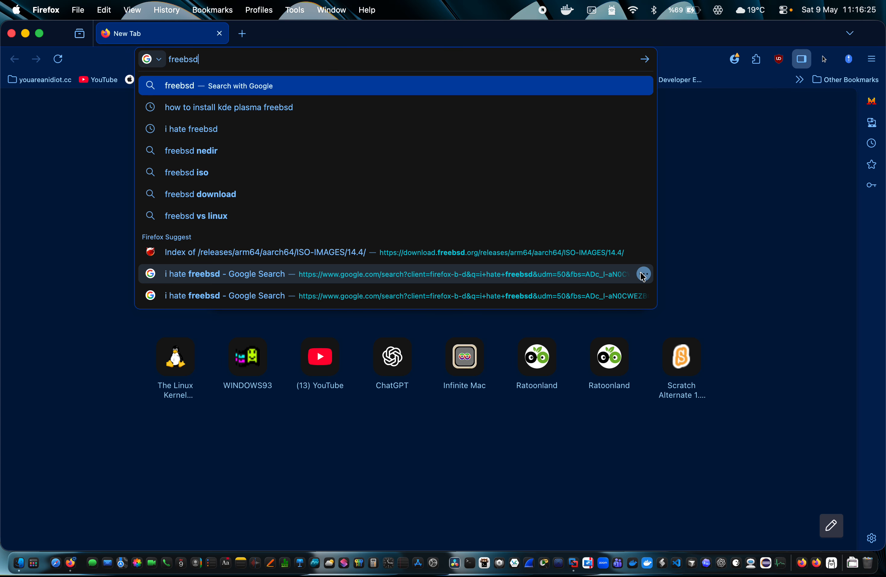
# Remove the 'i hate freebsd' searches from Firefox's browsing history
pyautogui.click(643, 274)
pyautogui.click(646, 302)
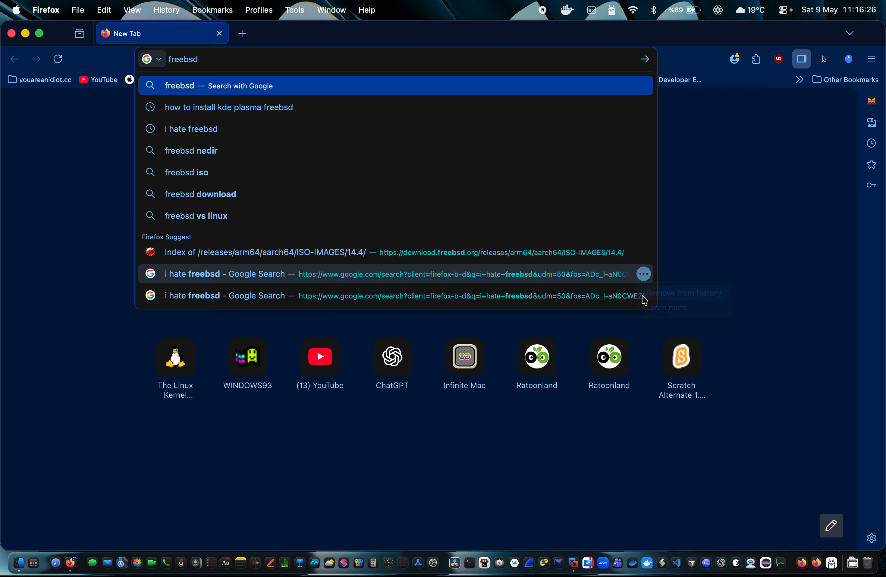
pyautogui.click(643, 273)
pyautogui.click(667, 292)
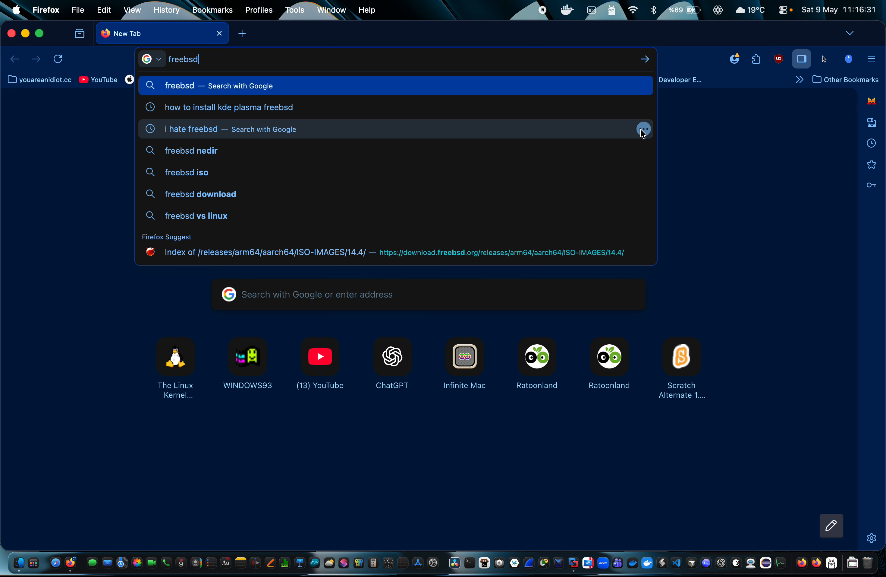
pyautogui.click(644, 129)
pyautogui.click(644, 148)
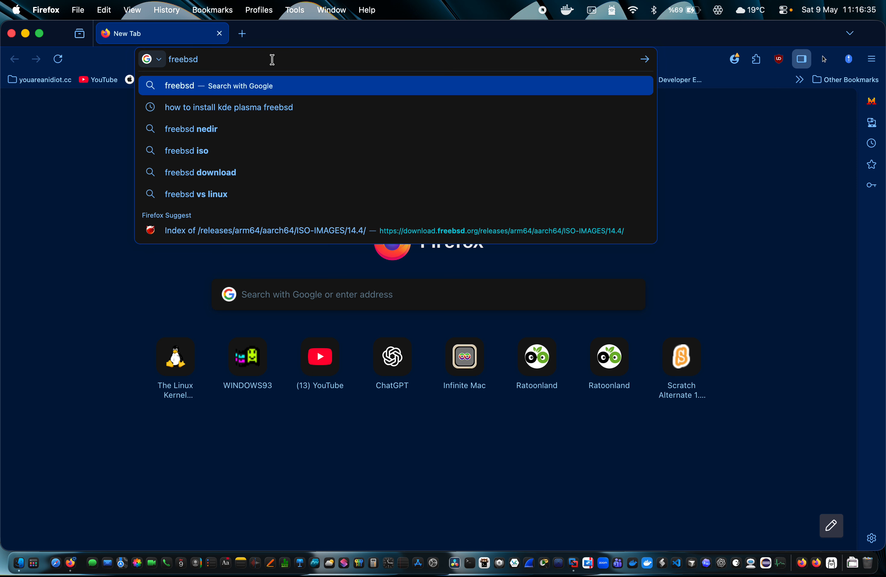
# Edit the address bar text to read freebsd.org
pyautogui.doubleClick(240, 56)
pyautogui.click(323, 56)
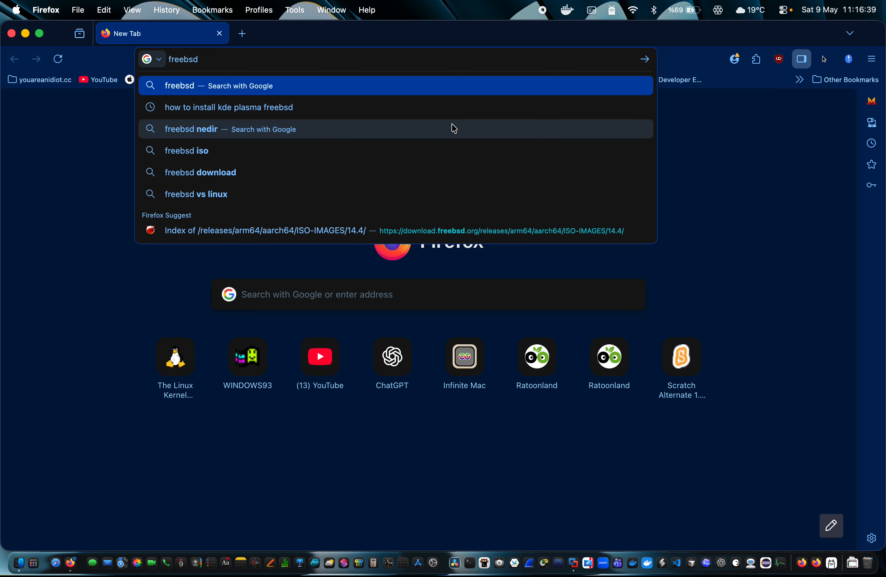
pyautogui.write('.org')
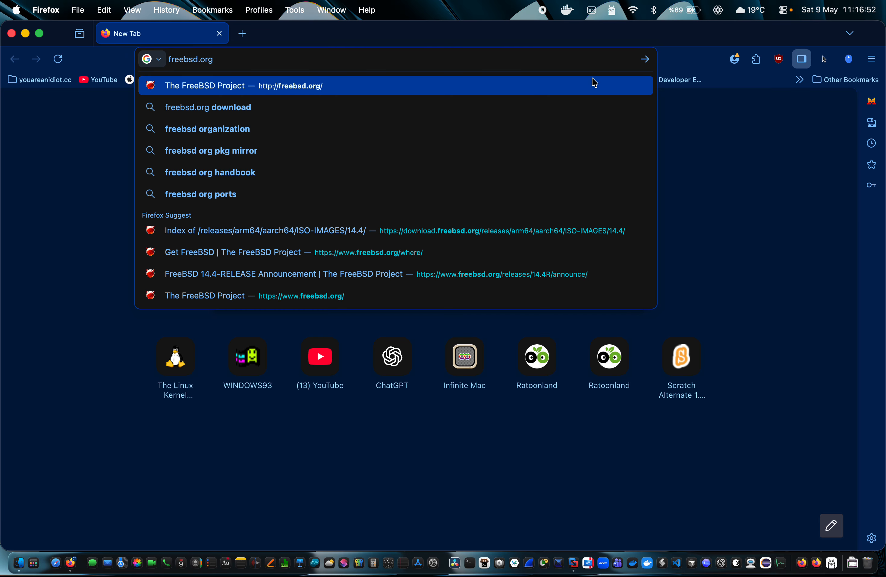
# Load freebsd.org, then follow Download FreeBSD to the Get FreeBSD page
pyautogui.click(645, 59)
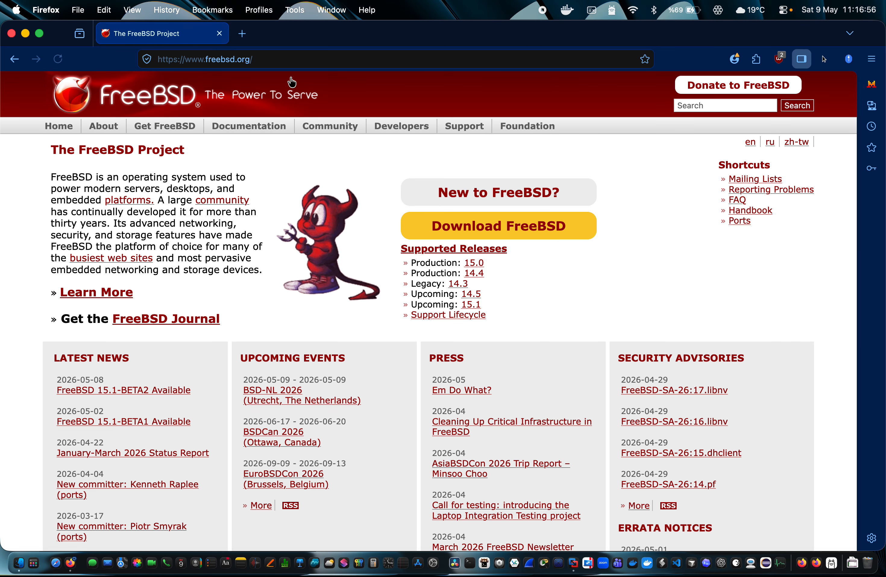
pyautogui.moveTo(310, 248); pyautogui.dragTo(315, 173)
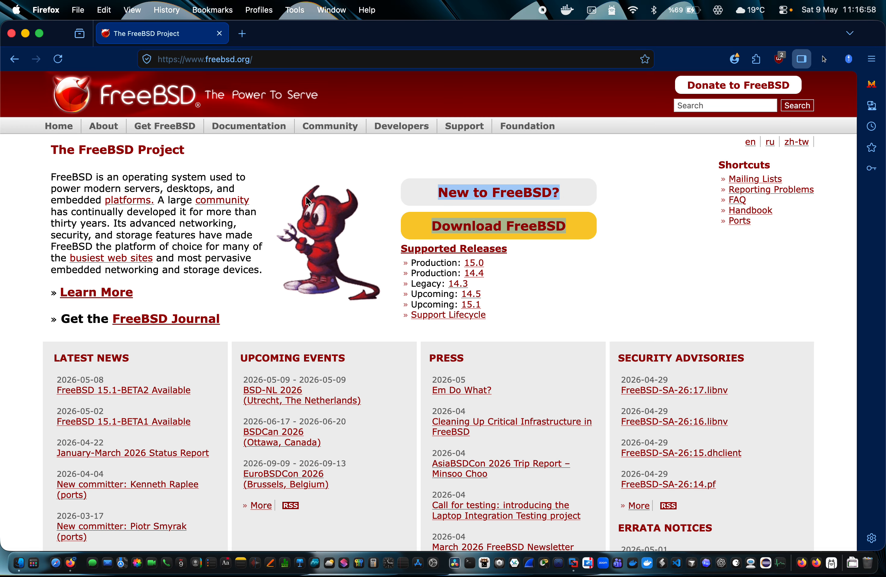
pyautogui.click(302, 204)
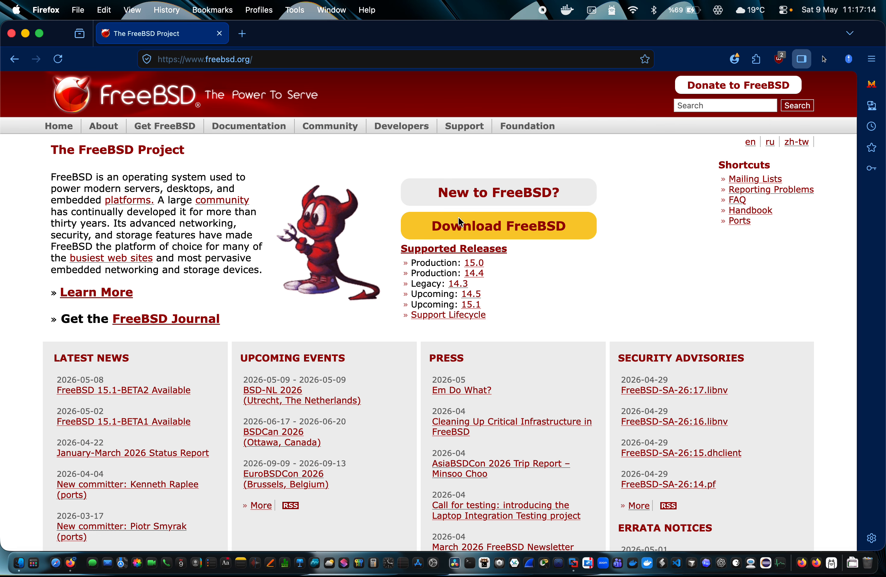
pyautogui.click(451, 230)
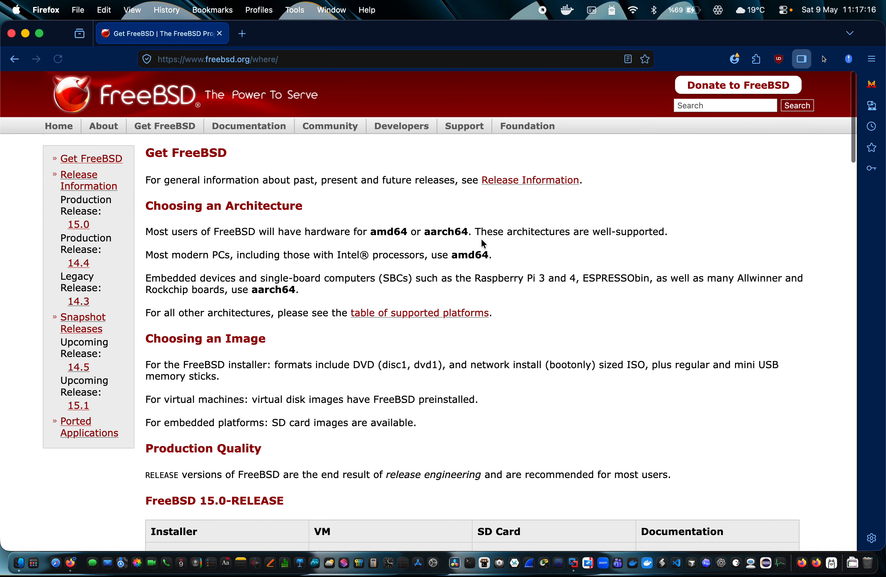
pyautogui.scroll(-15, 374, 380)
pyautogui.scroll(8, 373, 380)
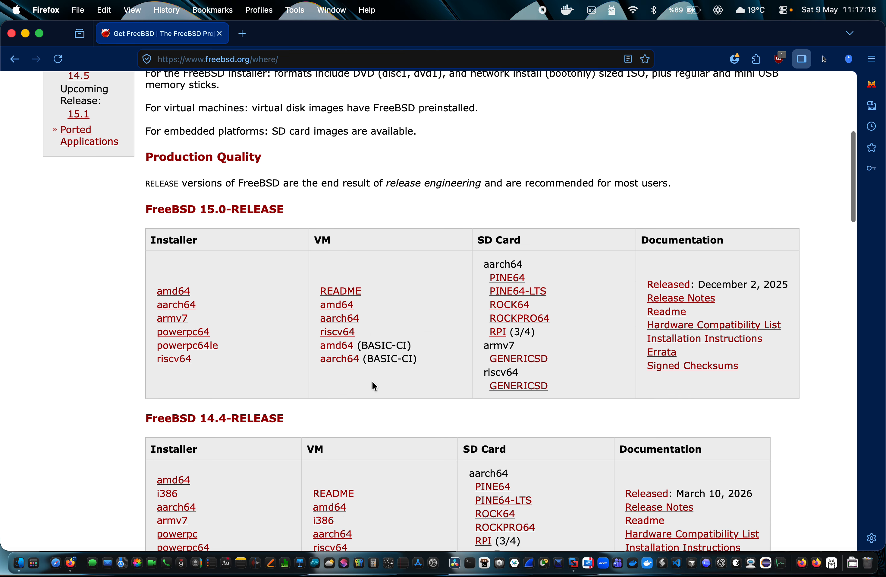
pyautogui.scroll(-2, 372, 380)
pyautogui.moveTo(288, 386); pyautogui.dragTo(178, 386)
pyautogui.click(387, 383)
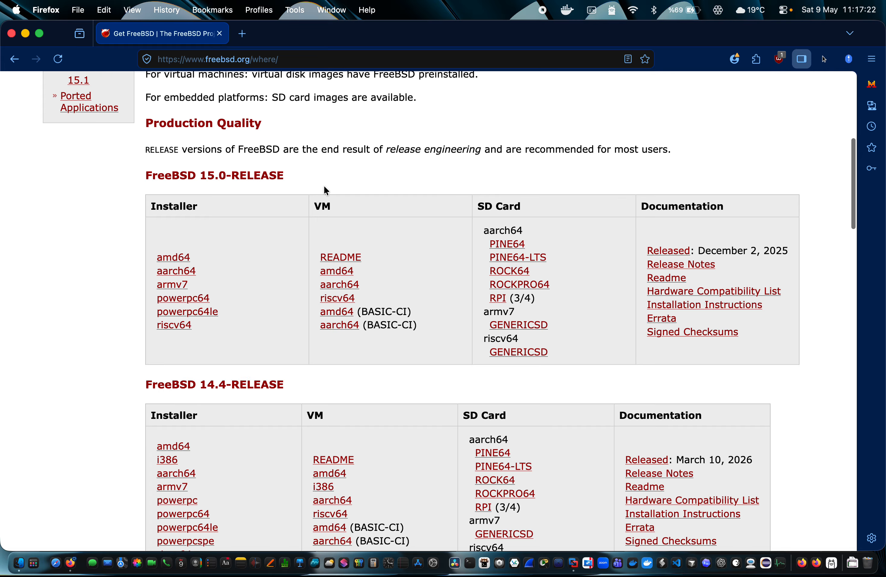
pyautogui.scroll(-2, 275, 173)
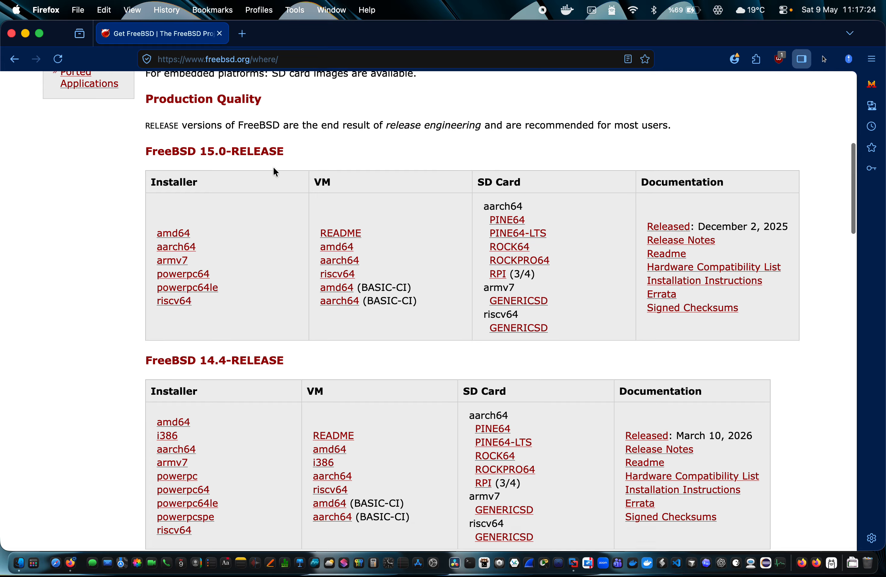
pyautogui.scroll(-2, 276, 172)
pyautogui.moveTo(293, 131); pyautogui.dragTo(117, 133)
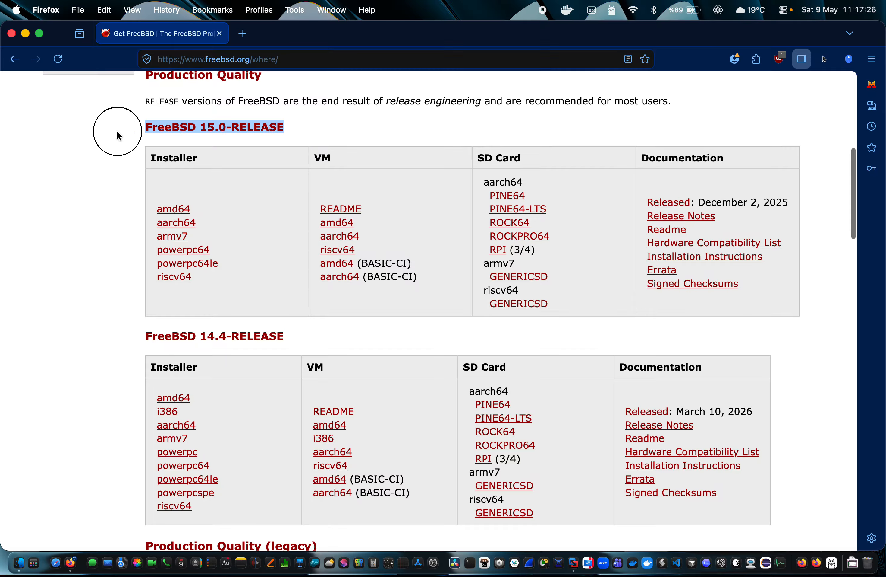
pyautogui.click(396, 148)
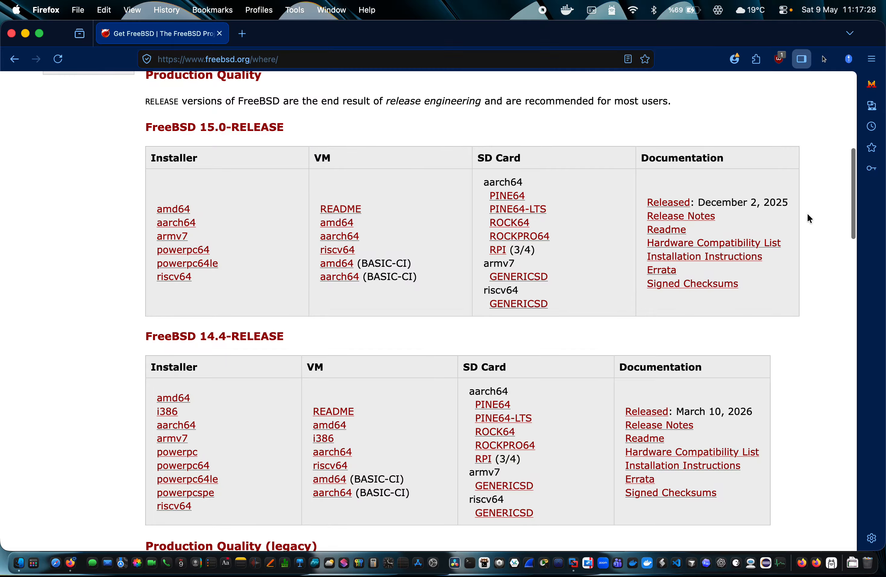
pyautogui.moveTo(790, 202); pyautogui.dragTo(697, 202)
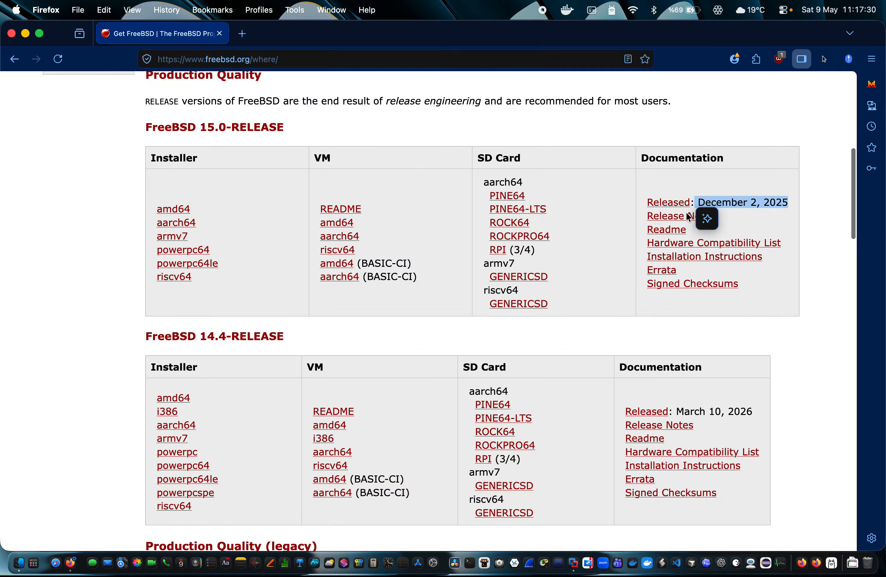
pyautogui.click(223, 349)
pyautogui.scroll(-5, 222, 349)
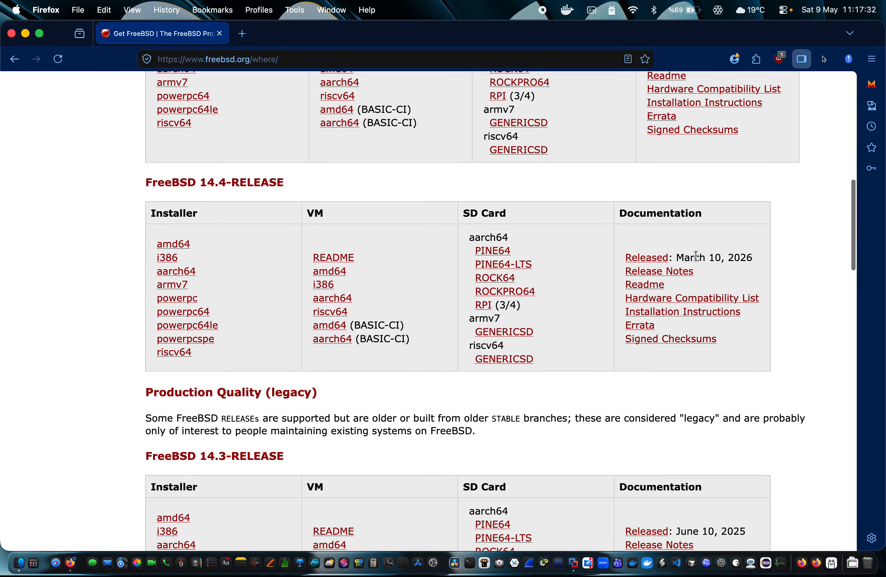
pyautogui.moveTo(681, 258); pyautogui.dragTo(736, 258)
pyautogui.click(735, 257)
pyautogui.scroll(-4, 735, 259)
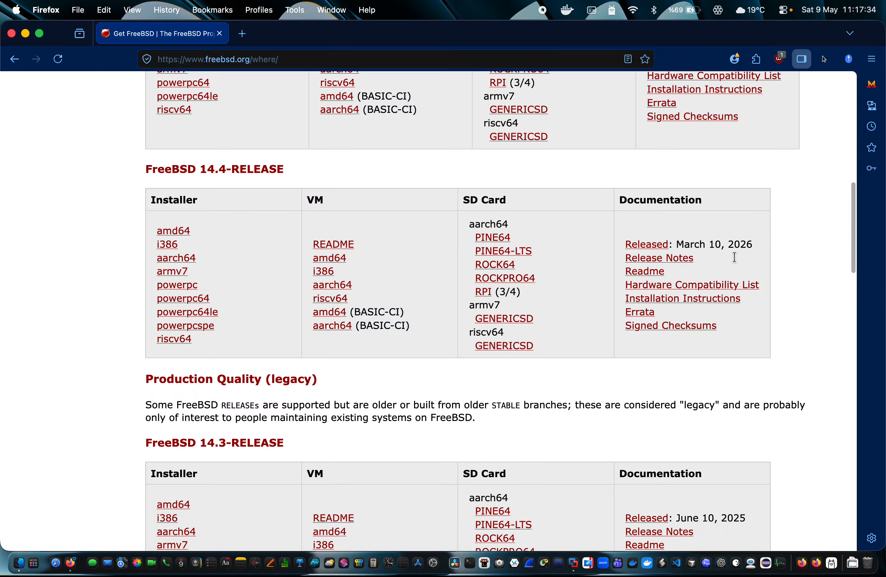
pyautogui.scroll(8, 734, 255)
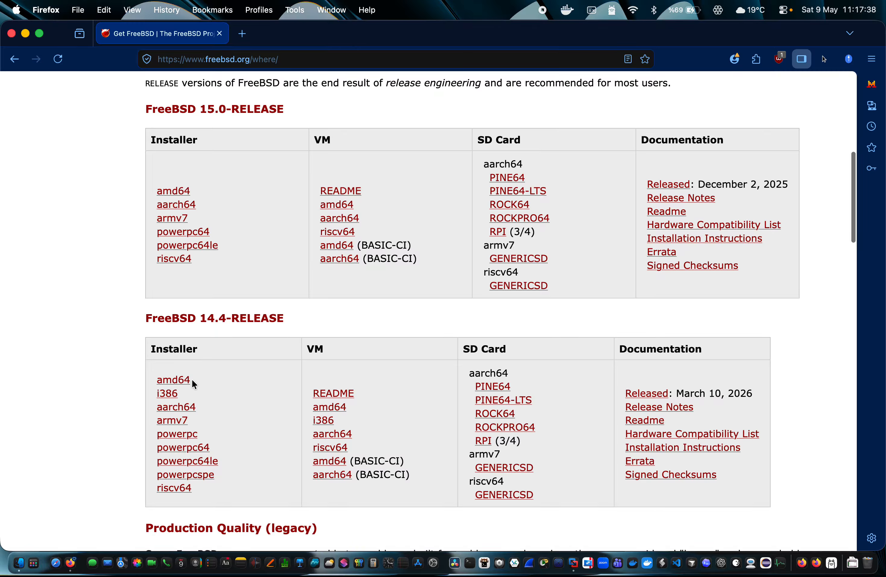
# Open the FreeBSD 14.4-RELEASE aarch64 installer ISO-IMAGES listing
pyautogui.click(183, 406)
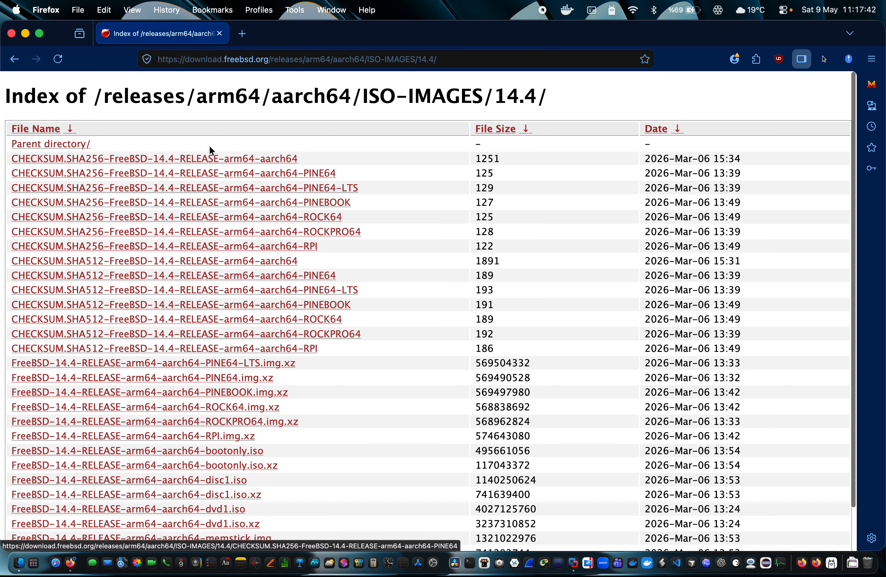
pyautogui.scroll(-3, 158, 366)
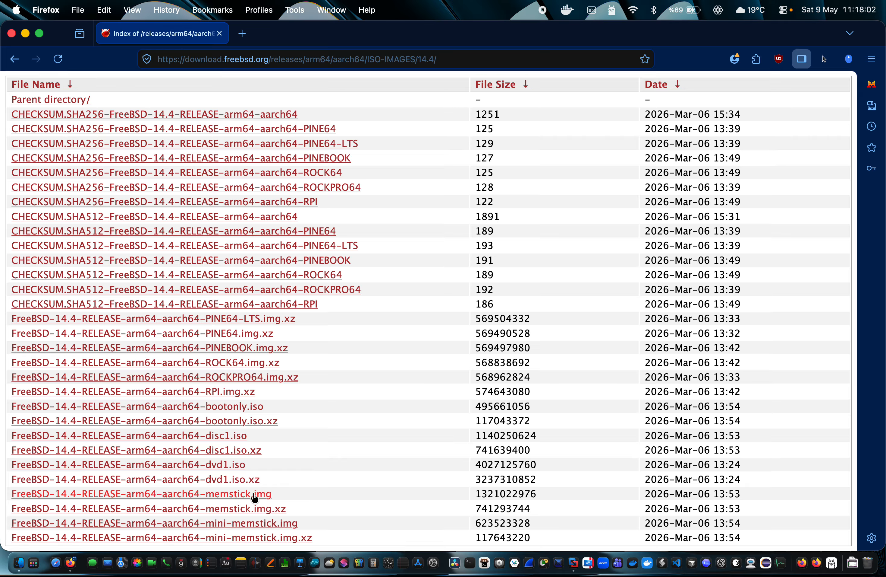
pyautogui.scroll(-1, 304, 495)
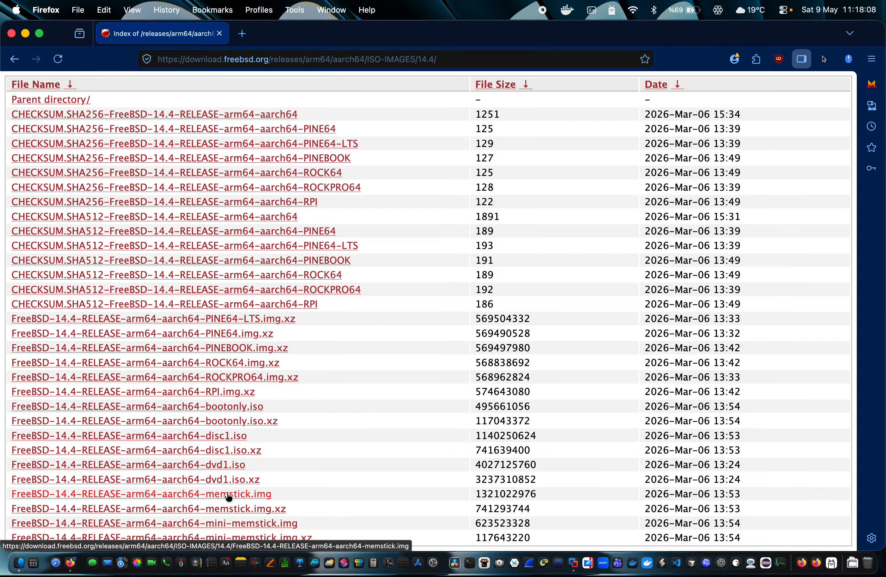
# Start the disc1.iso download, cancel the save dialog, and switch to VMware Fusion
pyautogui.click(221, 434)
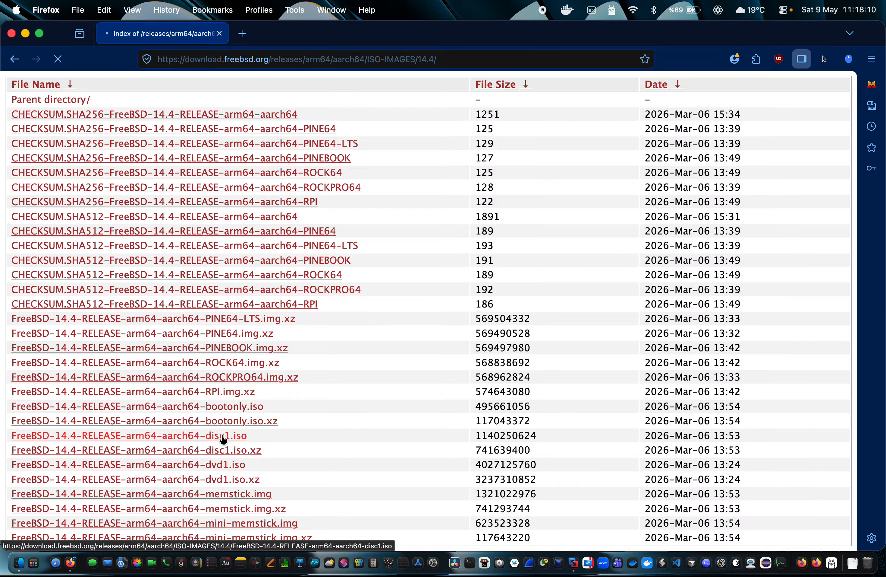
pyautogui.scroll(-10, 336, 240)
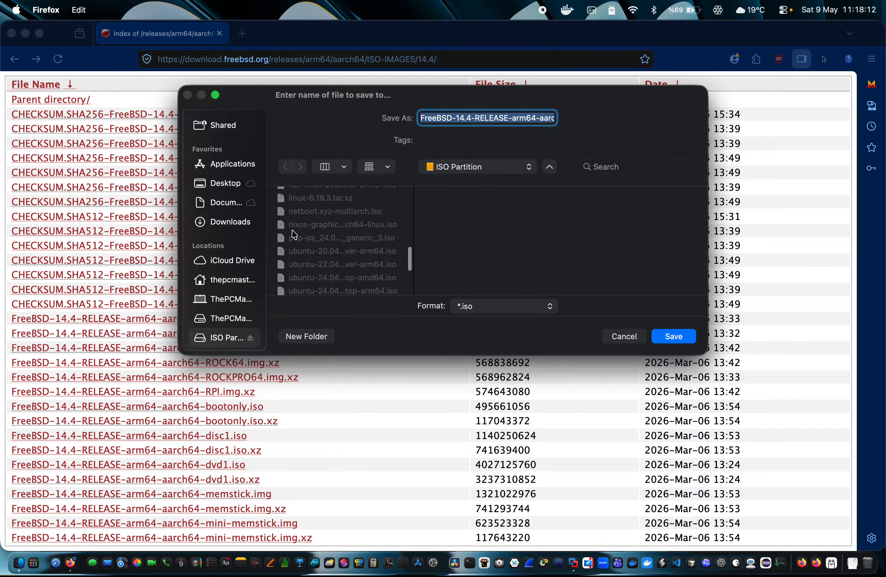
pyautogui.scroll(10, 298, 236)
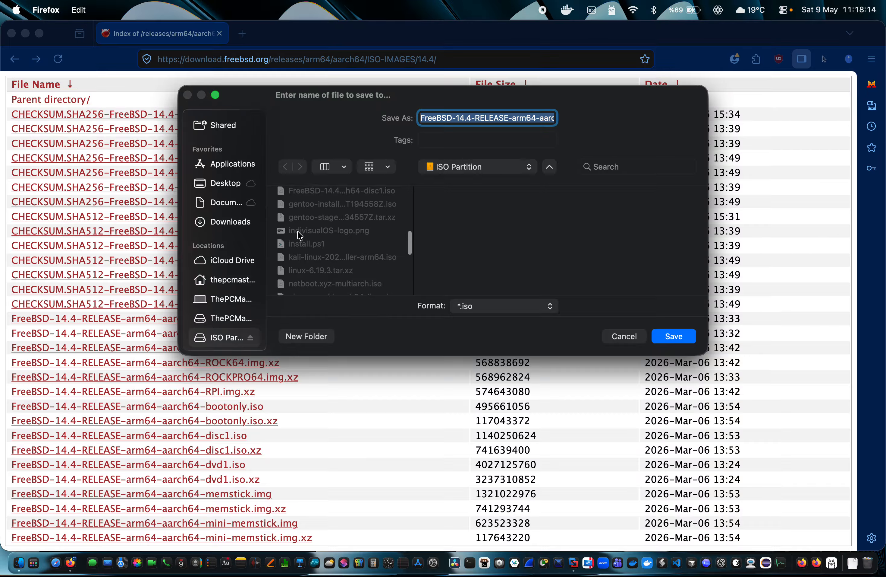
pyautogui.click(626, 337)
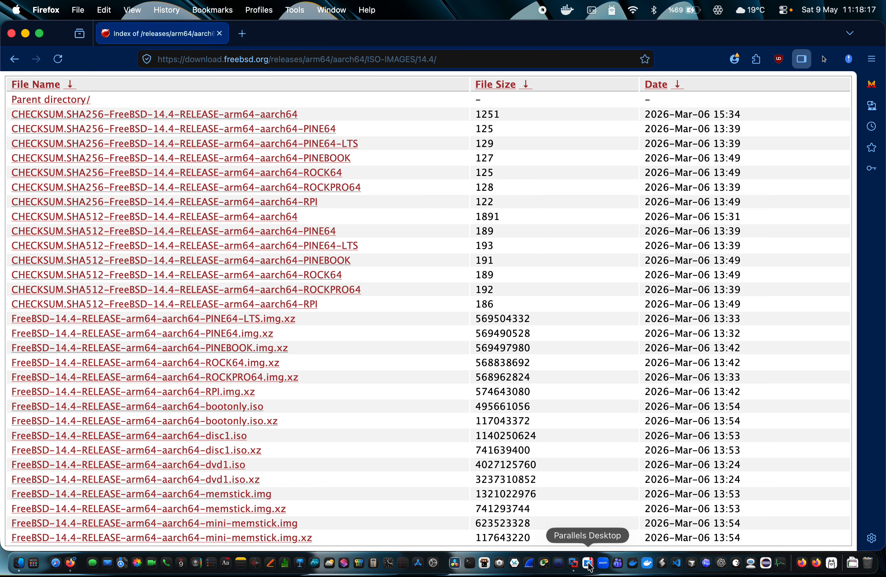
pyautogui.click(573, 562)
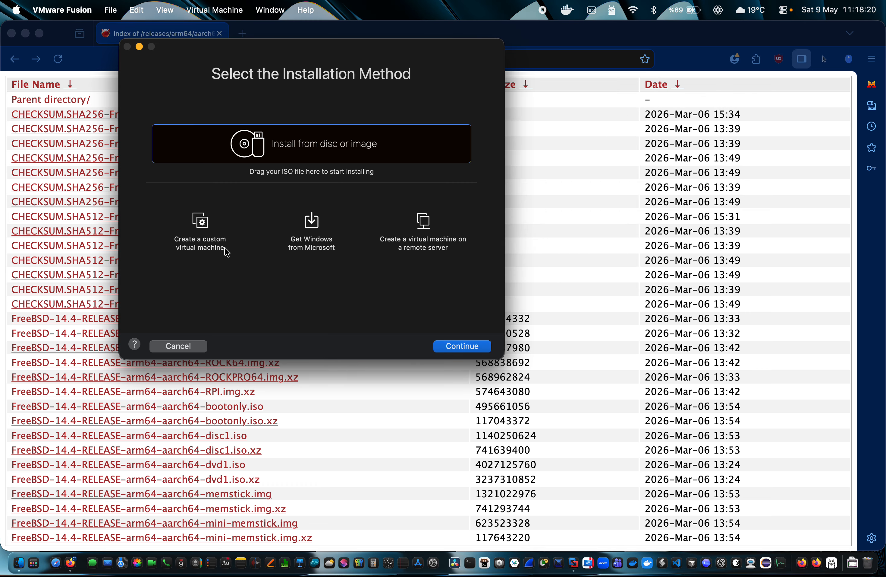
# Create a custom virtual machine with FreeBSD 14 64-bit Arm as the guest OS
pyautogui.click(226, 251)
pyautogui.click(471, 349)
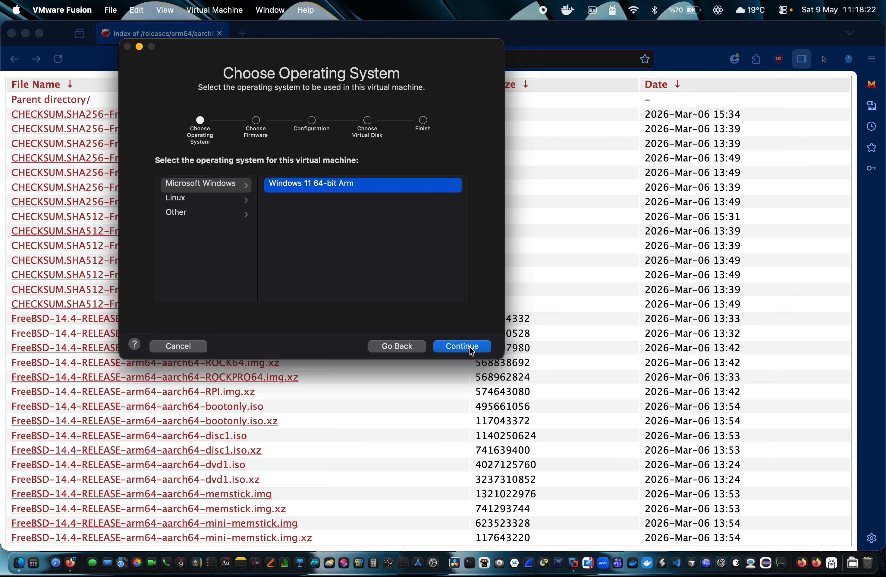
pyautogui.click(190, 214)
pyautogui.click(323, 187)
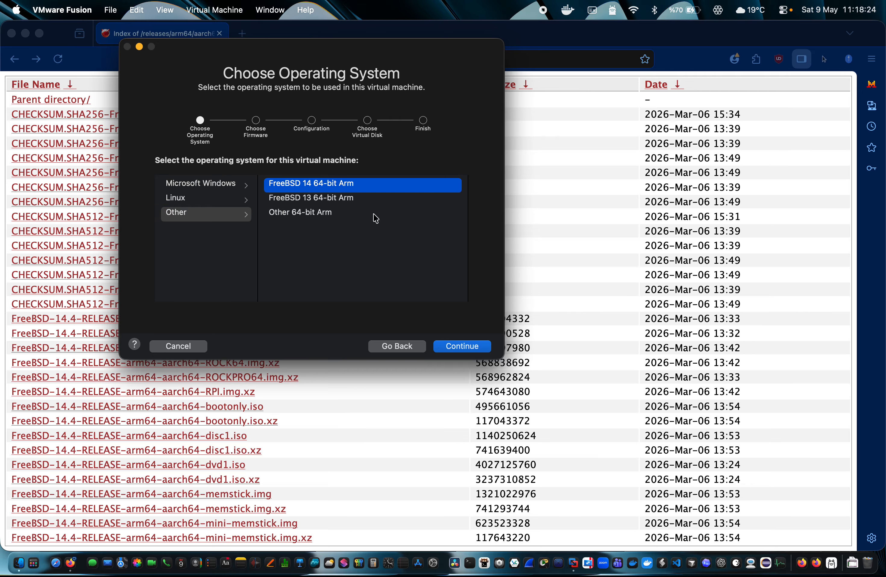
pyautogui.click(463, 360)
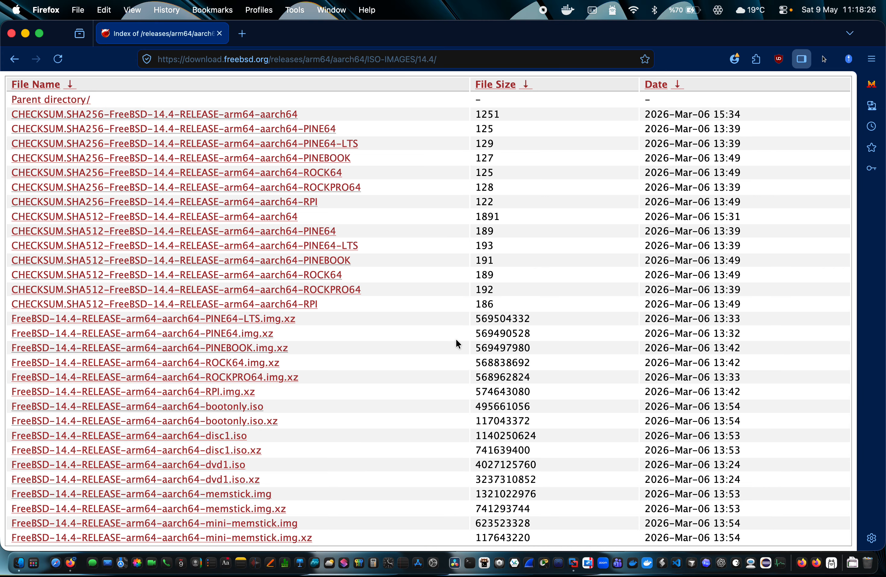
pyautogui.press('super+Tab')
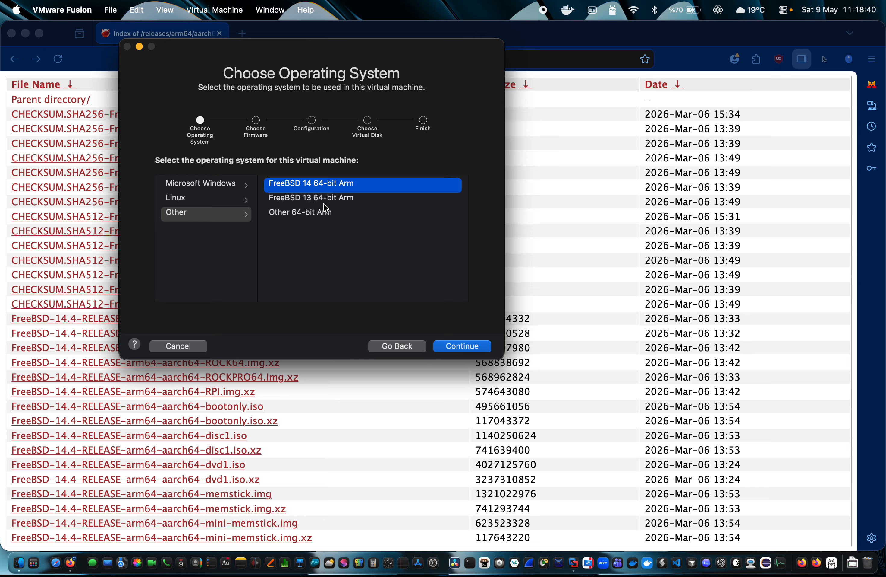
pyautogui.click(307, 204)
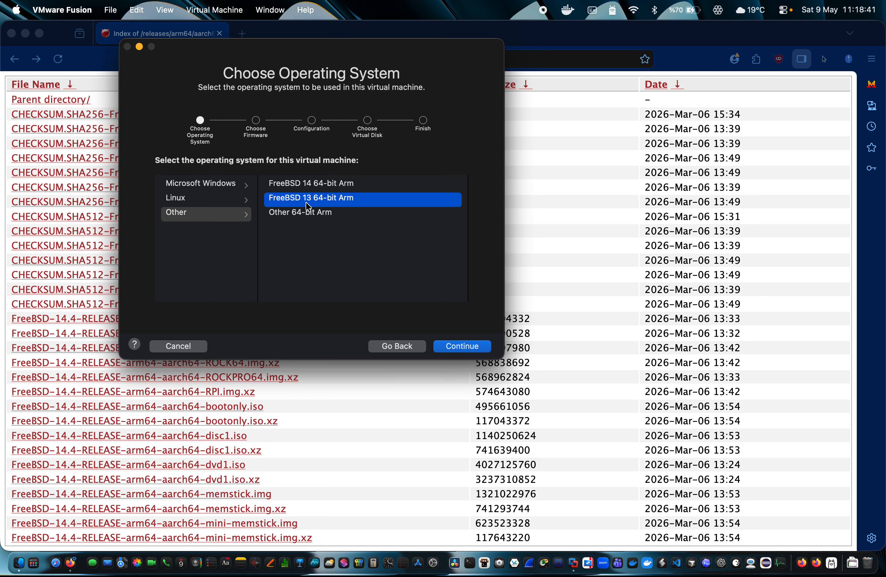
pyautogui.click(285, 184)
pyautogui.click(465, 352)
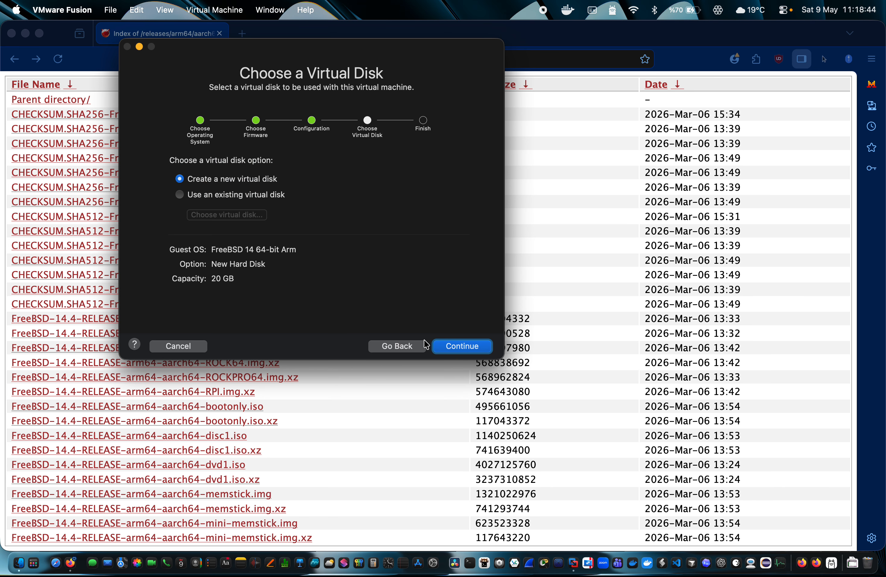
# Keep a new virtual disk and reach the Finish summary (20 GB, 256 MB, NAT)
pyautogui.click(413, 350)
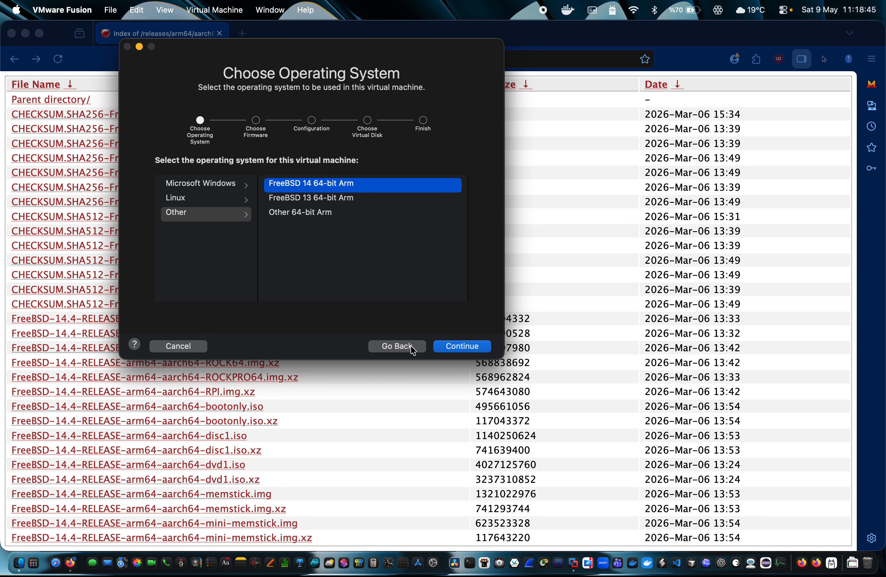
pyautogui.click(471, 343)
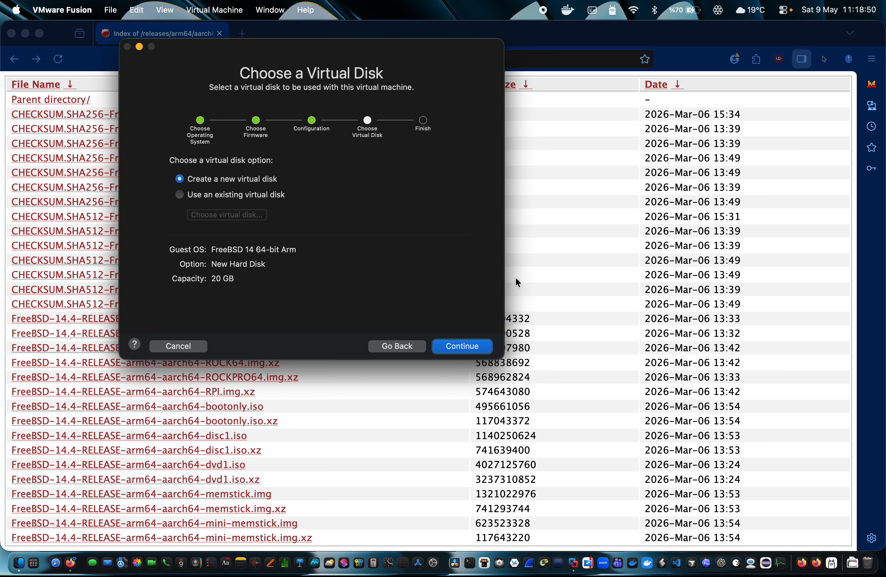
pyautogui.click(464, 349)
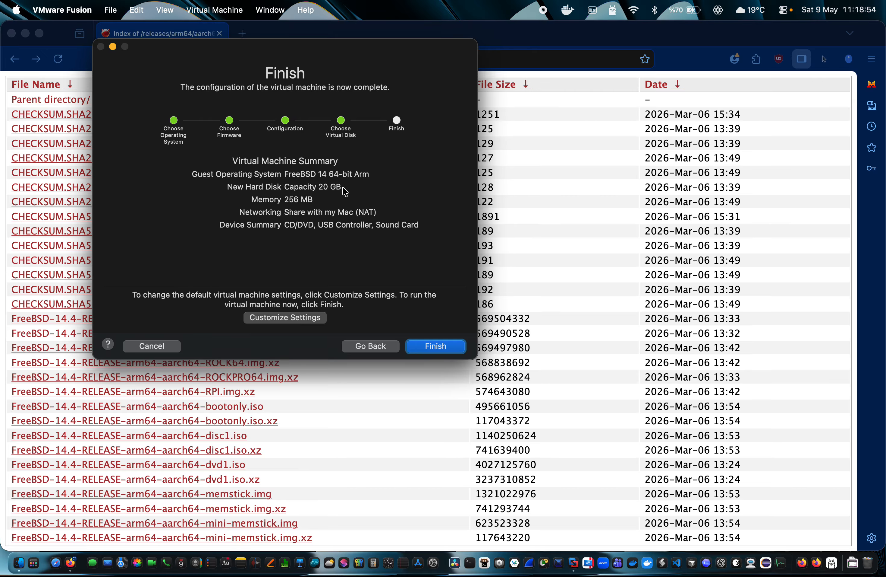
pyautogui.moveTo(295, 200); pyautogui.dragTo(344, 198)
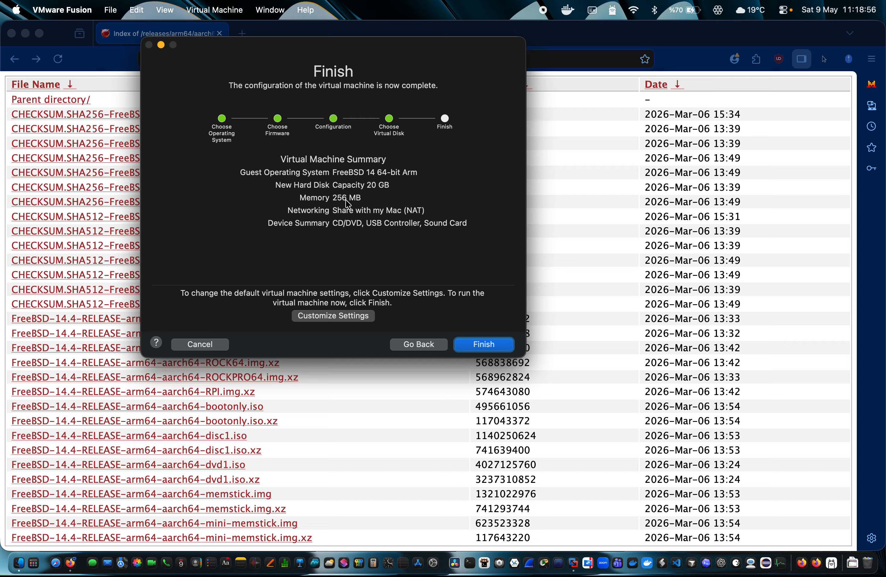
# Choose Customize Settings and save the virtual machine as HOL UP
pyautogui.click(358, 317)
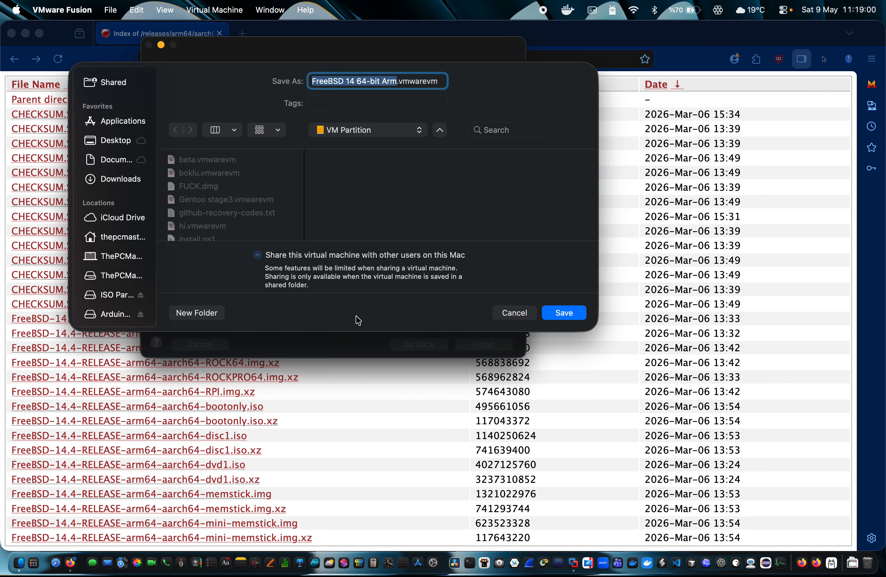
pyautogui.write('HOLD')
pyautogui.press('BackSpace')
pyautogui.write('UP')
pyautogui.press('Return')
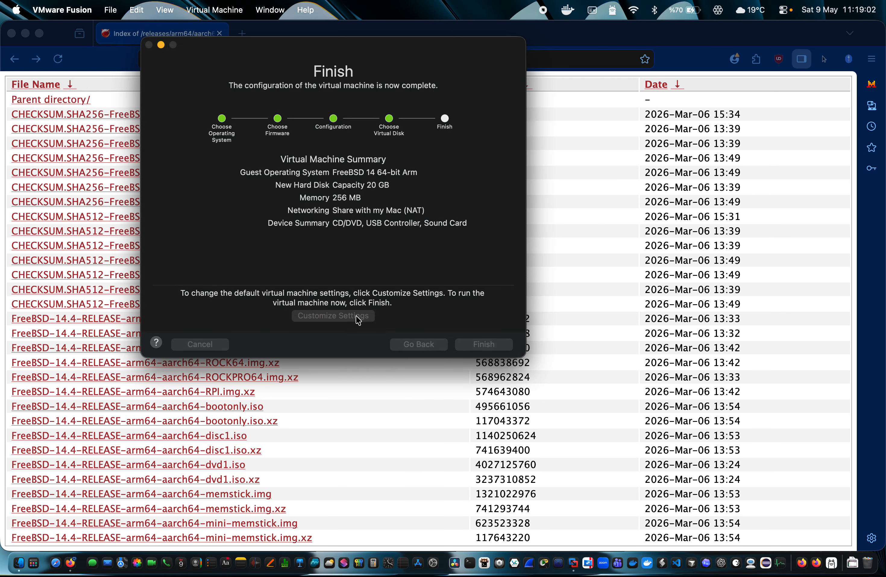
# Make the hard disk 100 GB on a SATA bus, not split into multiple files
pyautogui.click(343, 181)
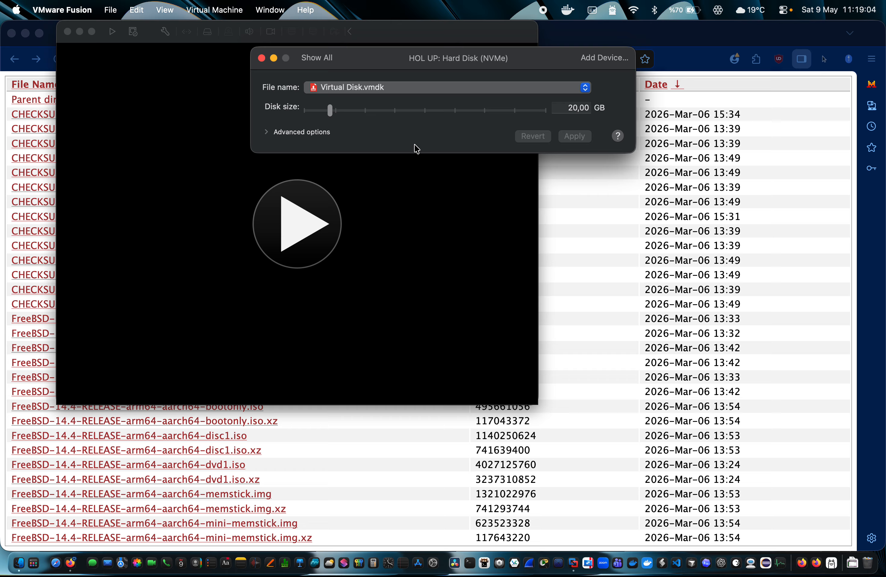
pyautogui.doubleClick(581, 109)
pyautogui.write('100')
pyautogui.press('Return')
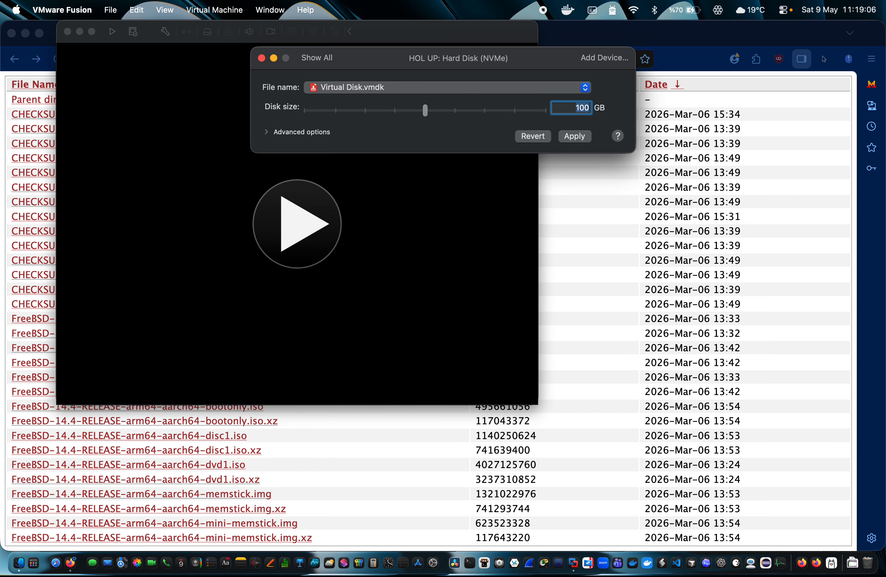
pyautogui.click(265, 134)
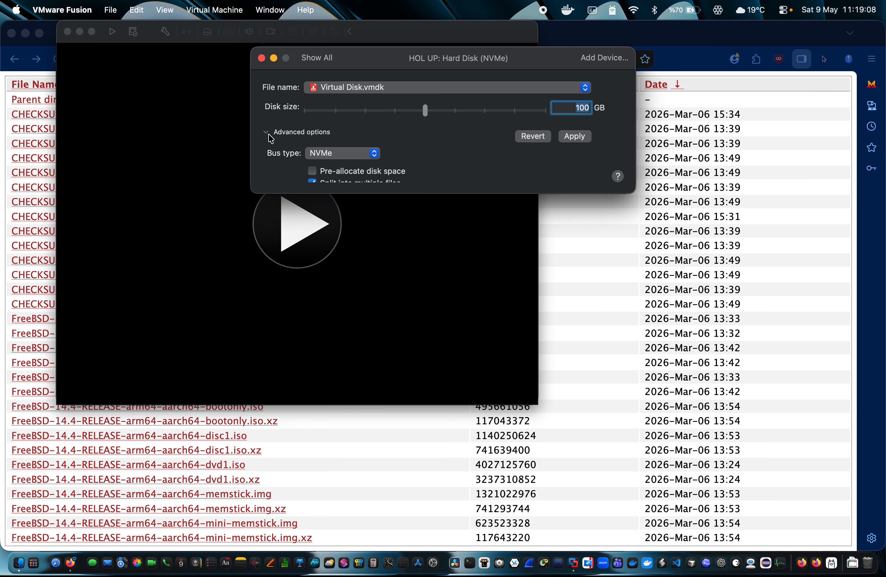
pyautogui.click(339, 154)
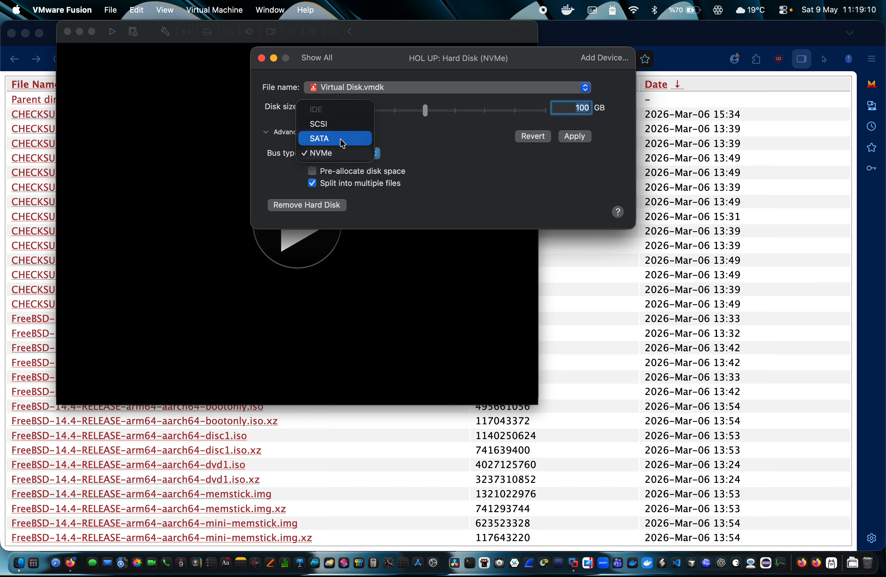
pyautogui.click(341, 142)
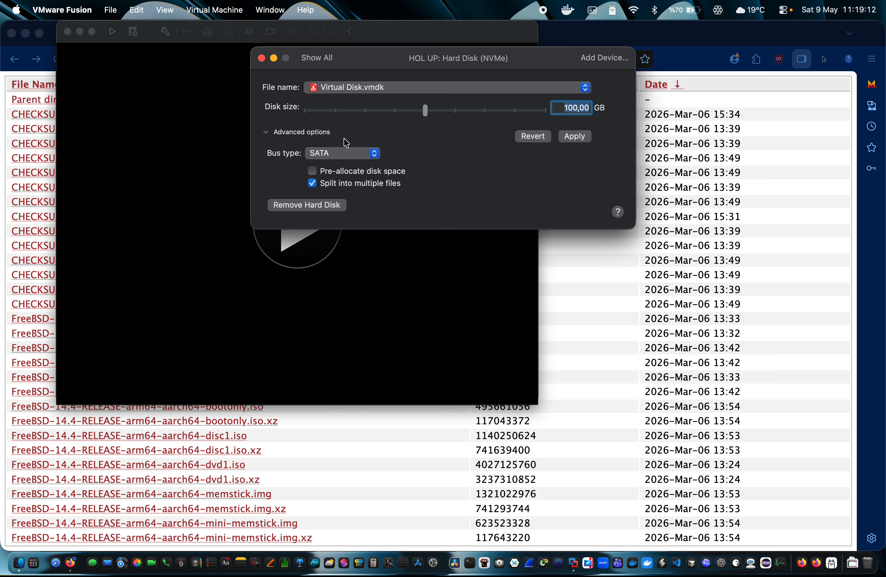
pyautogui.click(575, 136)
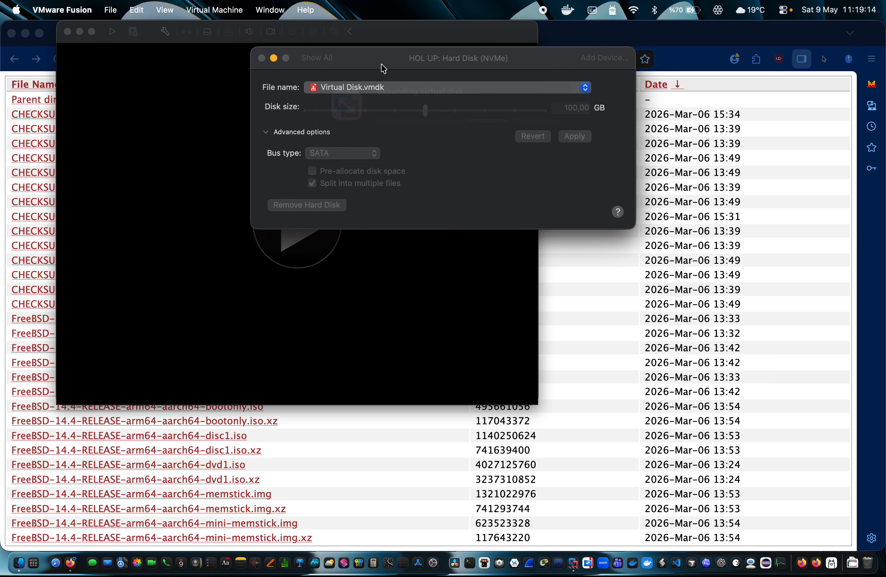
pyautogui.click(360, 182)
pyautogui.click(568, 139)
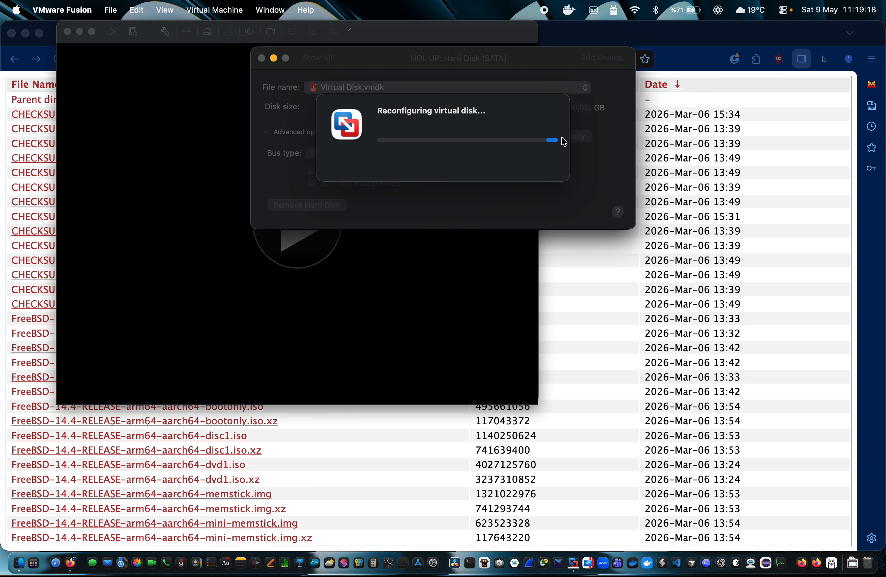
pyautogui.click(312, 63)
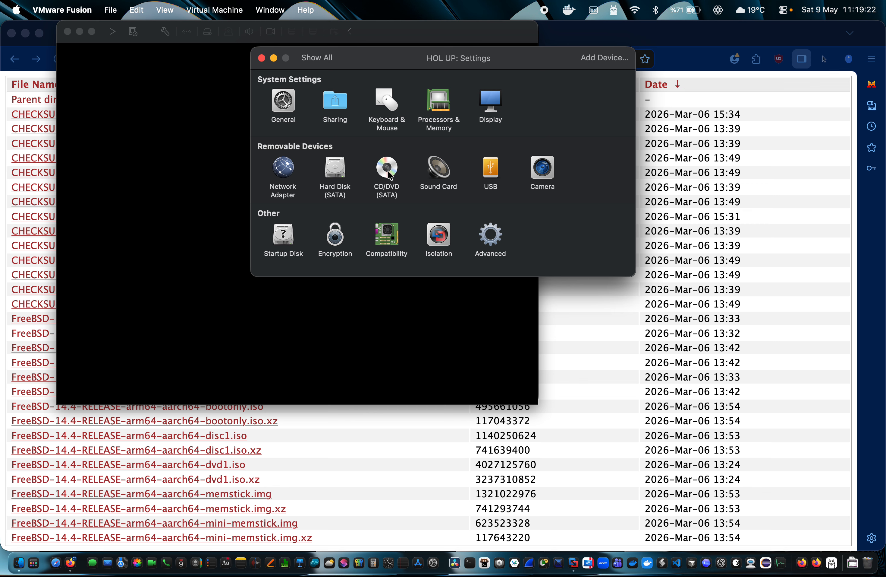
# Set the VM's memory to 8192 MB in Processors & Memory
pyautogui.click(448, 111)
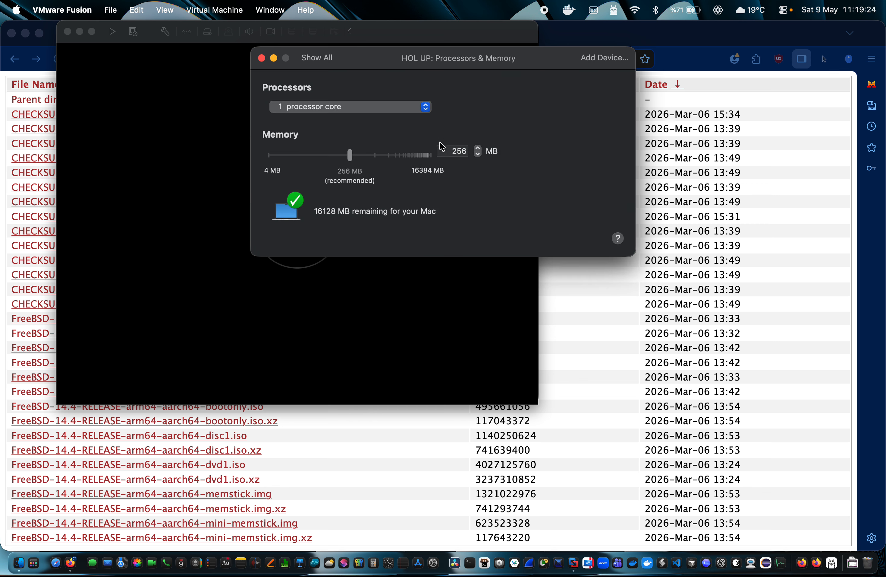
pyautogui.click(341, 153)
pyautogui.moveTo(348, 156); pyautogui.dragTo(423, 157)
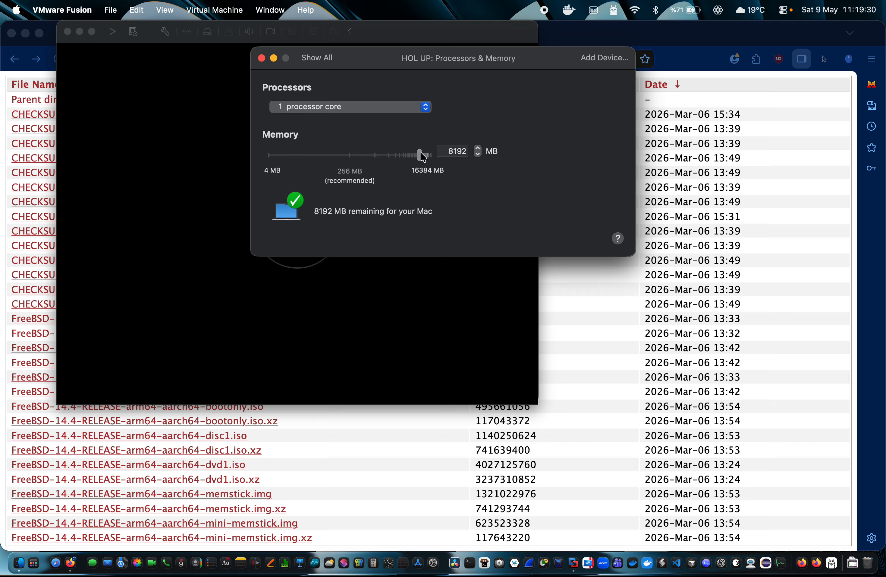
pyautogui.doubleClick(466, 151)
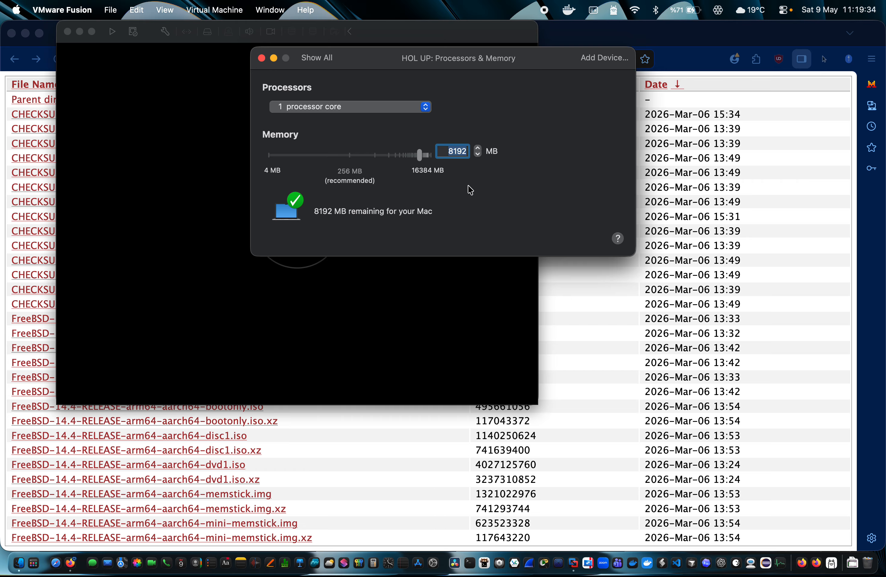
# Check the host Mac's hardware specifications in About This Mac
pyautogui.click(17, 9)
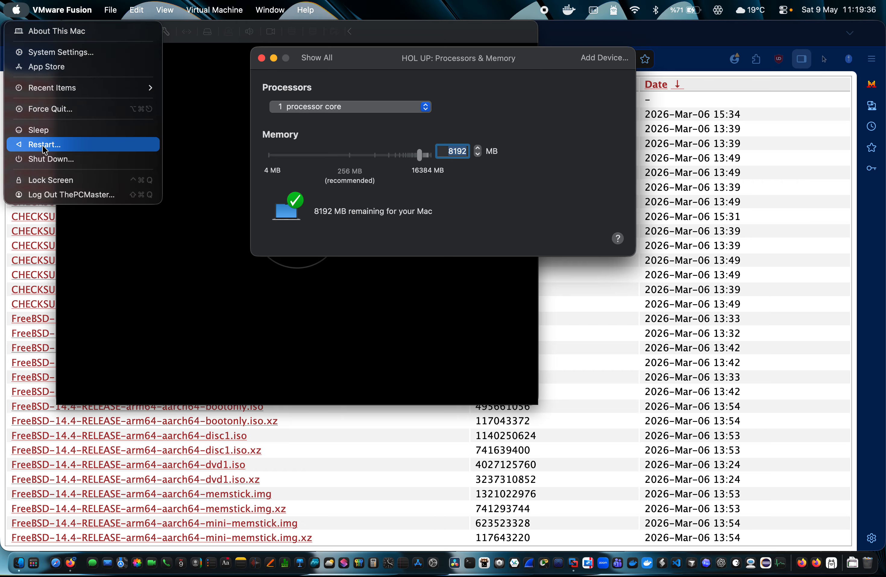
pyautogui.click(43, 30)
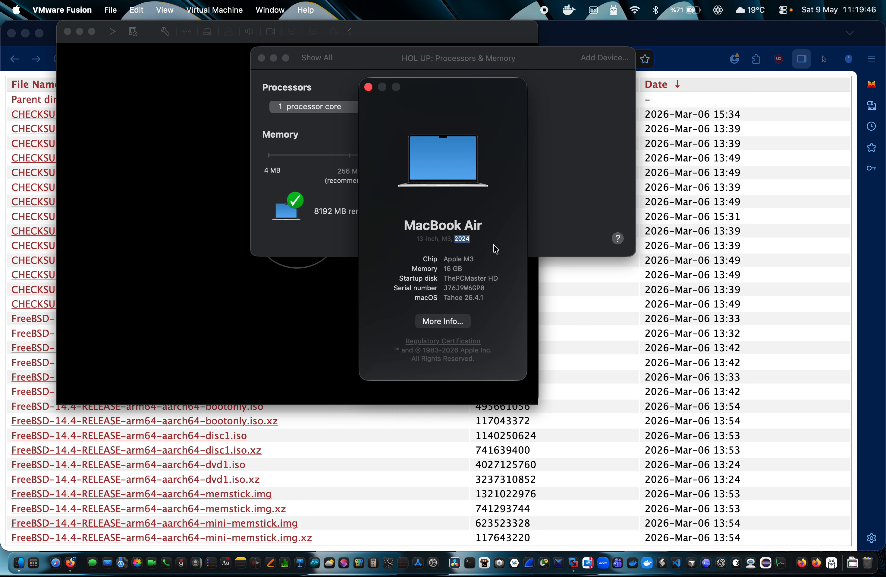
pyautogui.doubleClick(471, 240)
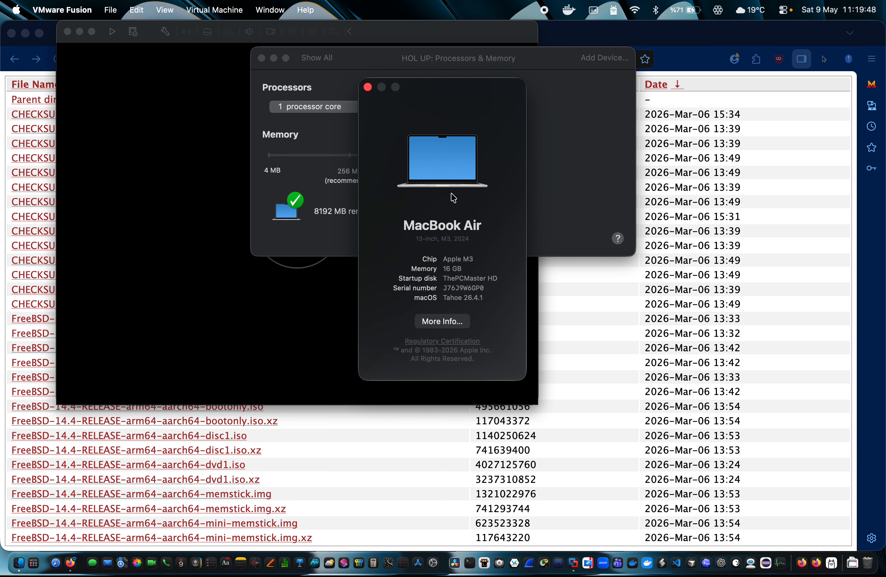
pyautogui.click(368, 87)
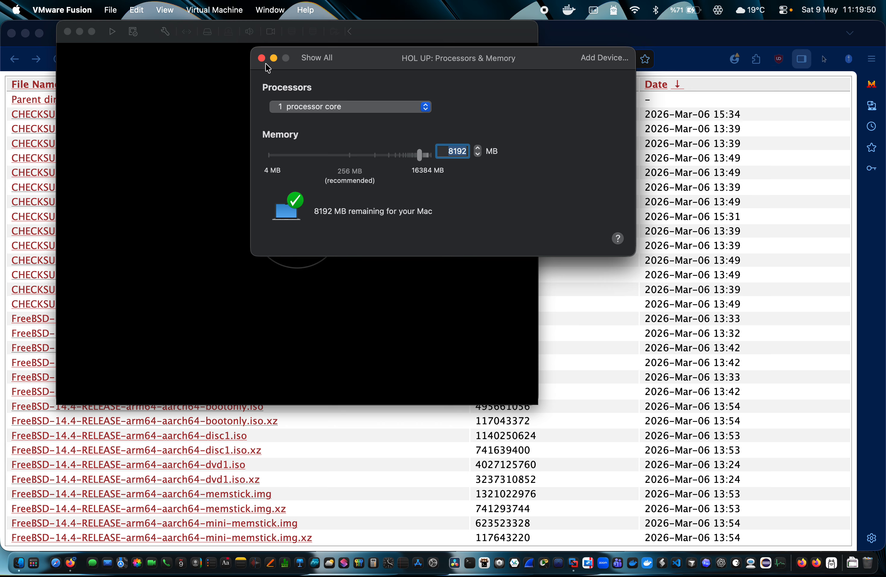
# Give the VM 2 processor cores
pyautogui.click(322, 63)
pyautogui.click(442, 97)
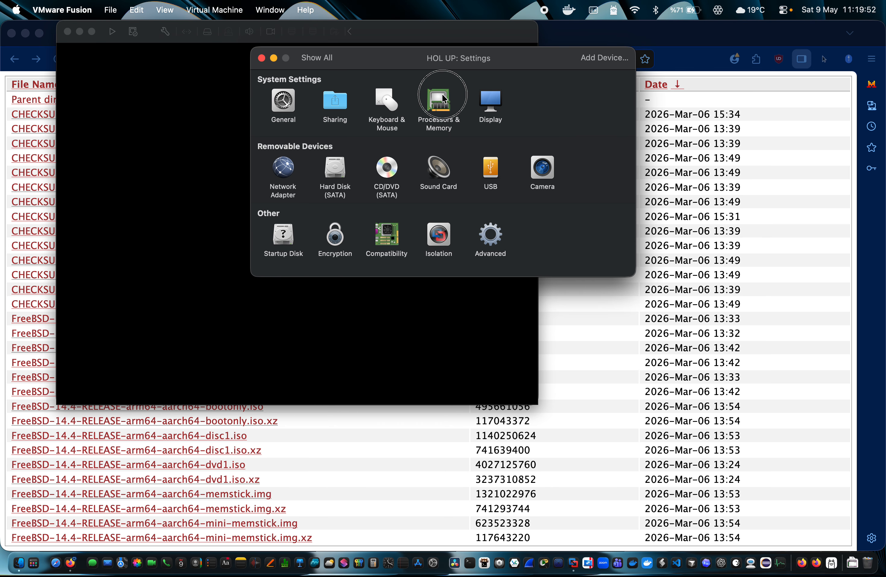
pyautogui.click(329, 107)
pyautogui.click(331, 109)
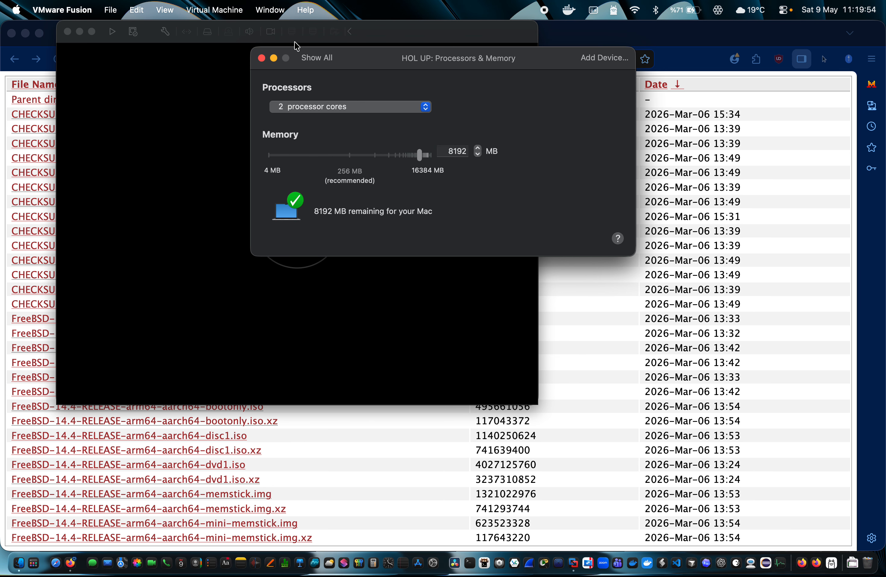
pyautogui.click(315, 57)
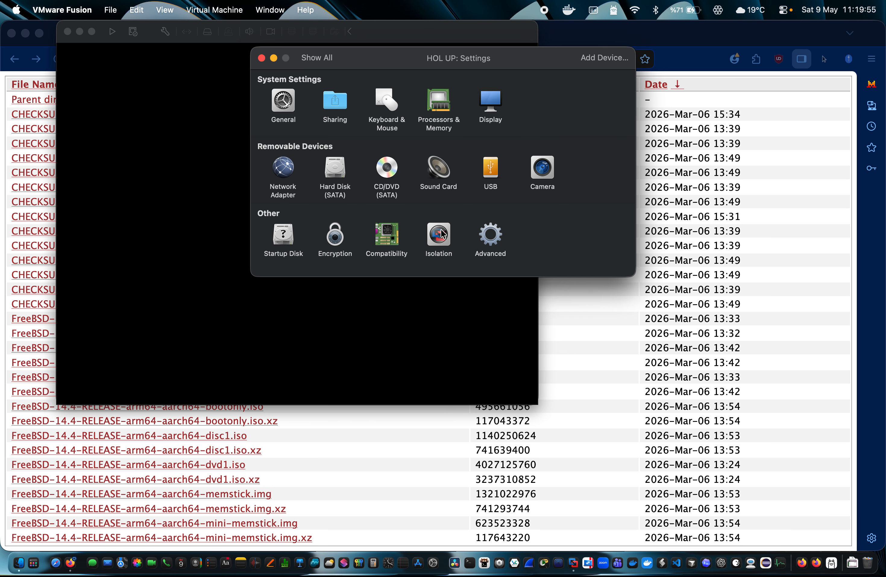
# Enable Pass power status to VM under Advanced, then close the settings
pyautogui.click(491, 234)
pyautogui.click(474, 119)
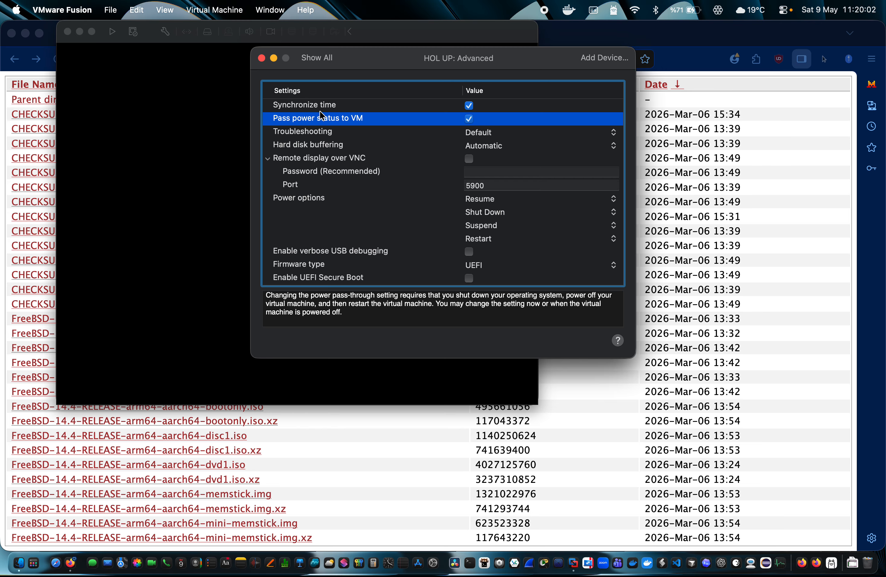
pyautogui.click(316, 57)
pyautogui.click(262, 58)
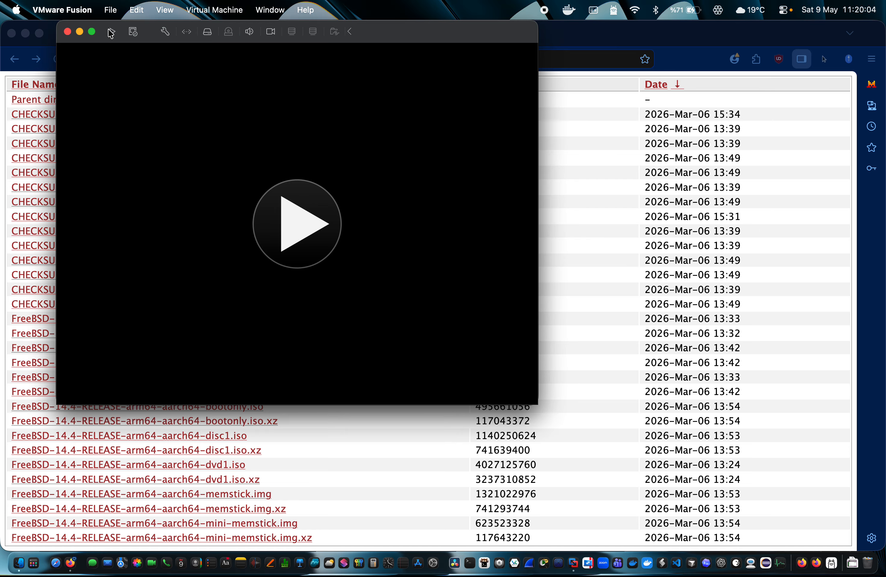
# Go full screen and choose the FreeBSD 14.4 arm64 disc1 ISO as the CD/DVD image
pyautogui.click(91, 31)
pyautogui.moveTo(182, 6)
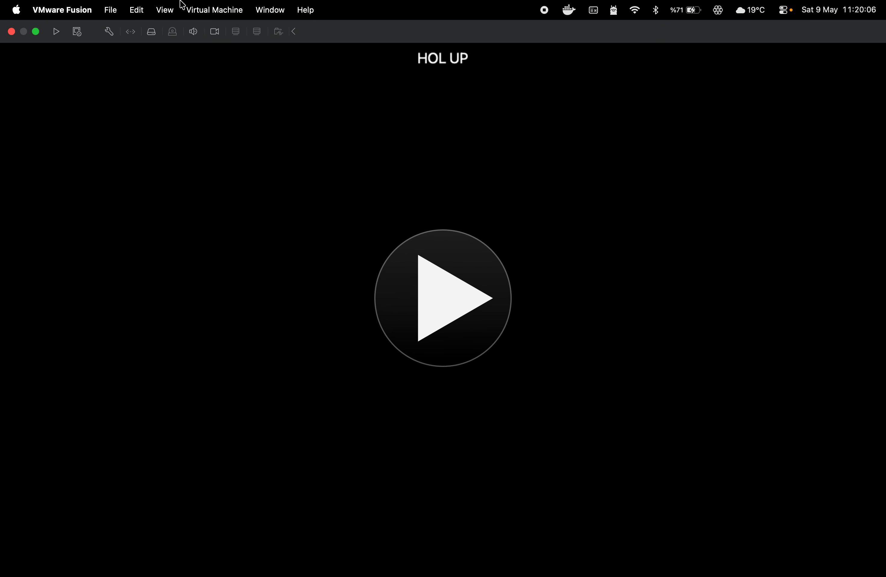
pyautogui.click(173, 31)
pyautogui.click(174, 74)
pyautogui.scroll(-5, 335, 313)
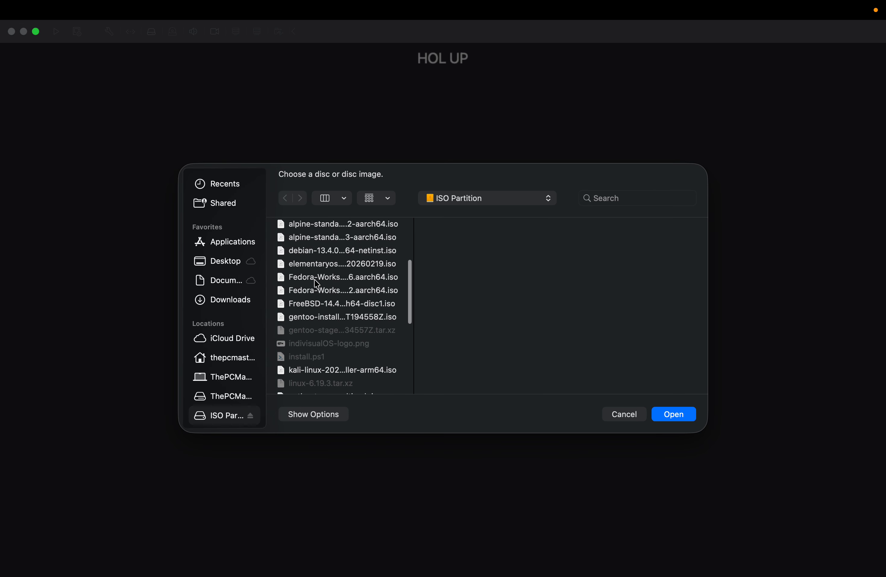
pyautogui.click(317, 277)
pyautogui.click(316, 304)
pyautogui.doubleClick(316, 307)
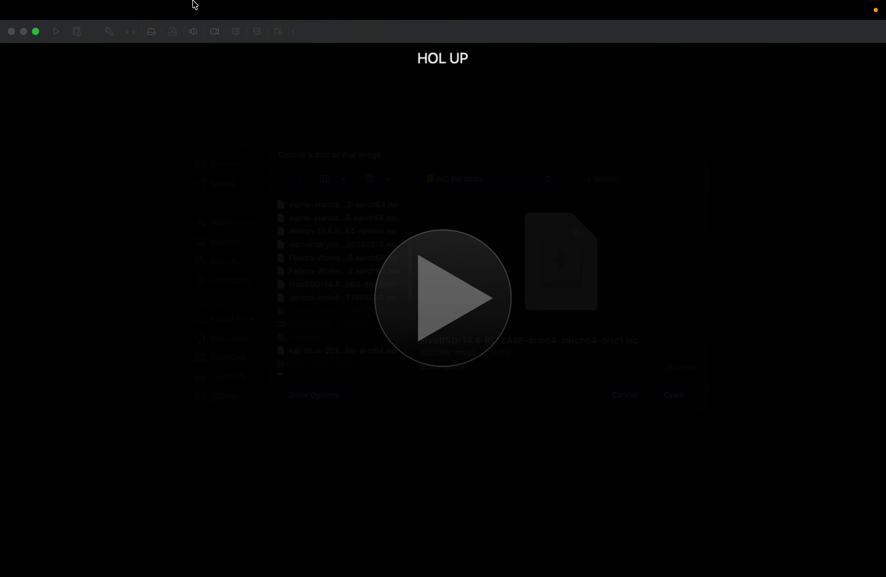
# Connect the CD/DVD drive and power on the VM
pyautogui.moveTo(168, 6)
pyautogui.click(173, 33)
pyautogui.click(182, 54)
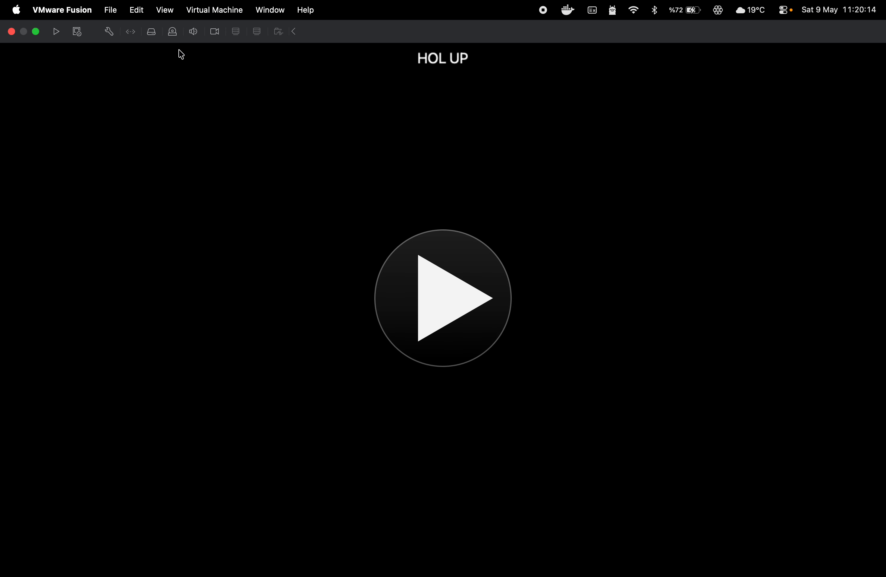
pyautogui.click(431, 313)
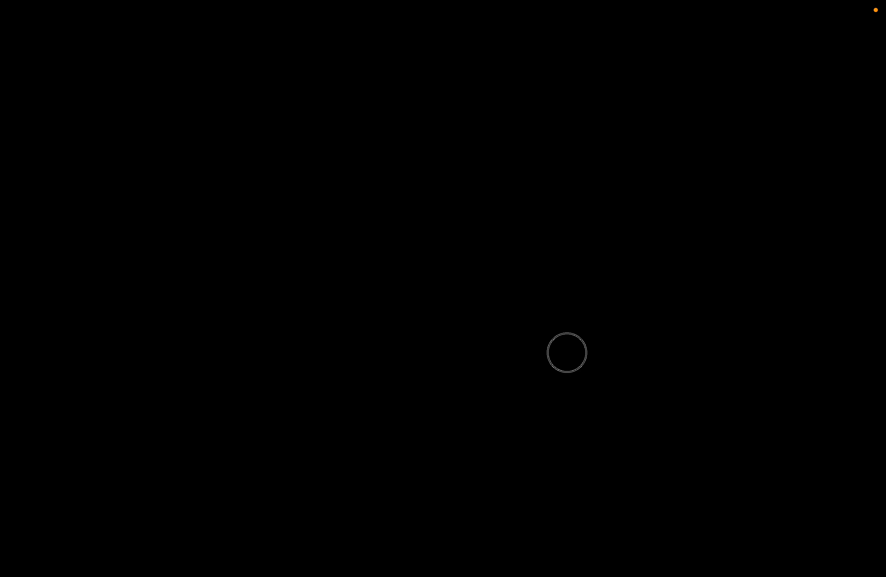
# Boot past the loader, then restart the virtual machine
pyautogui.press('Return')
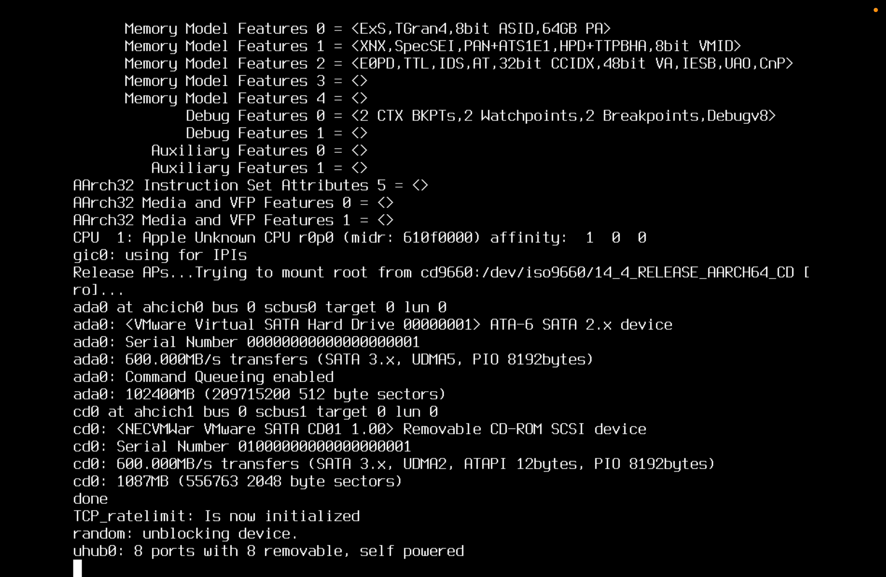
pyautogui.moveTo(255, 5)
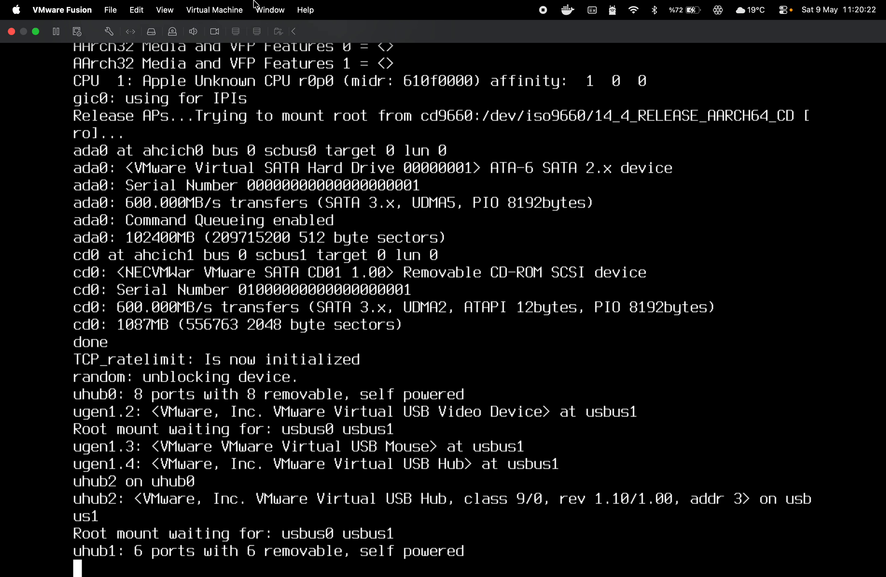
pyautogui.click(214, 10)
pyautogui.click(252, 67)
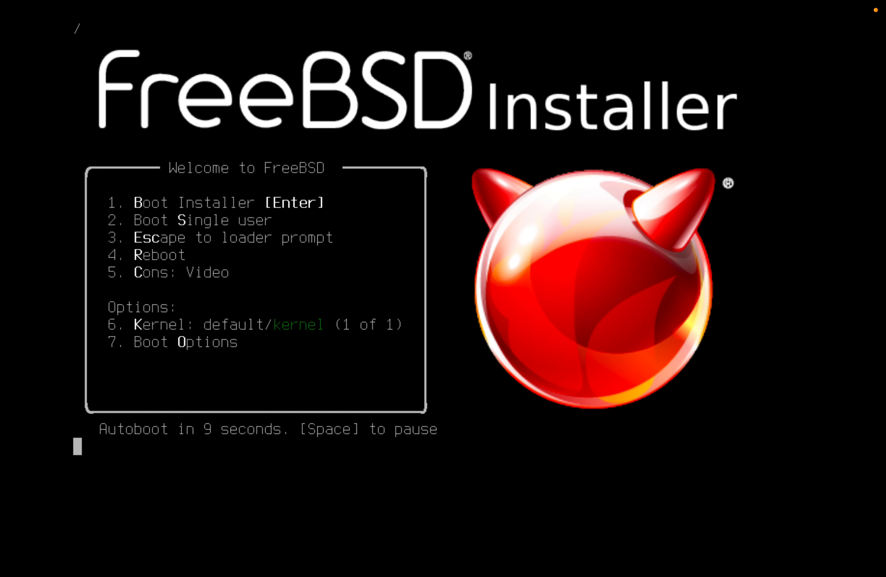
# Pause the autoboot countdown and view Boot Options (7), returning to the main menu
pyautogui.press('space')
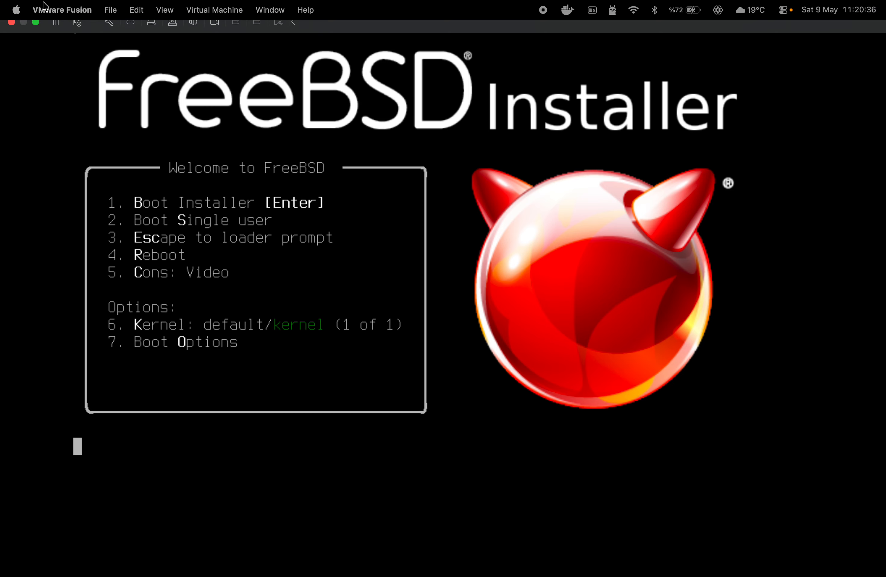
pyautogui.click(254, 183)
pyautogui.press('7')
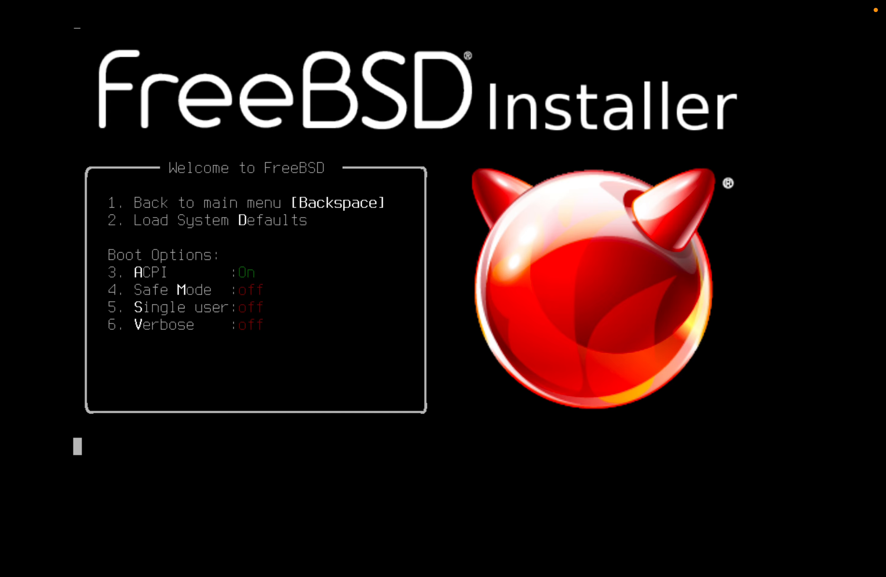
pyautogui.press('BackSpace')
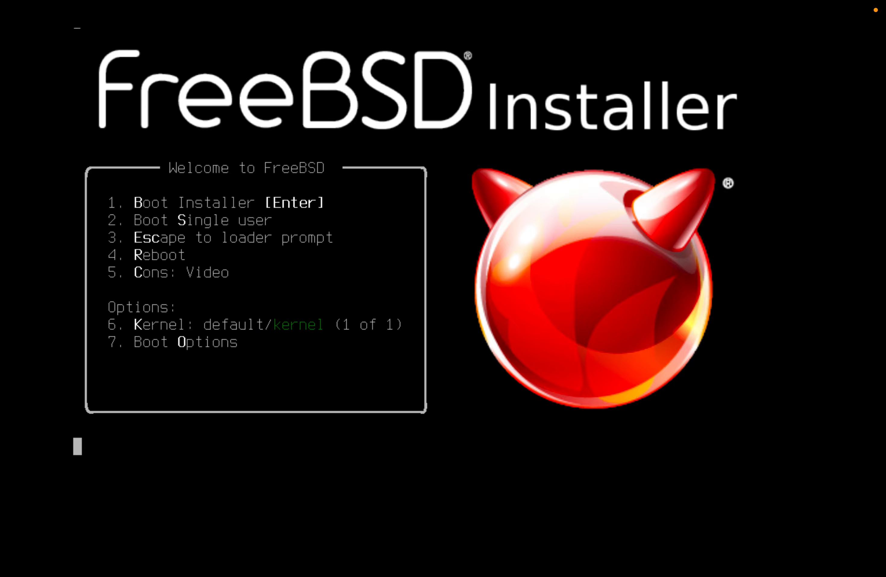
pyautogui.press('7')
pyautogui.press('BackSpace')
pyautogui.press('7')
pyautogui.press('BackSpace')
# Cycle the loader's console option with 5 until it is back on Video
pyautogui.click(242, 290)
pyautogui.press('5')
pyautogui.press('5')
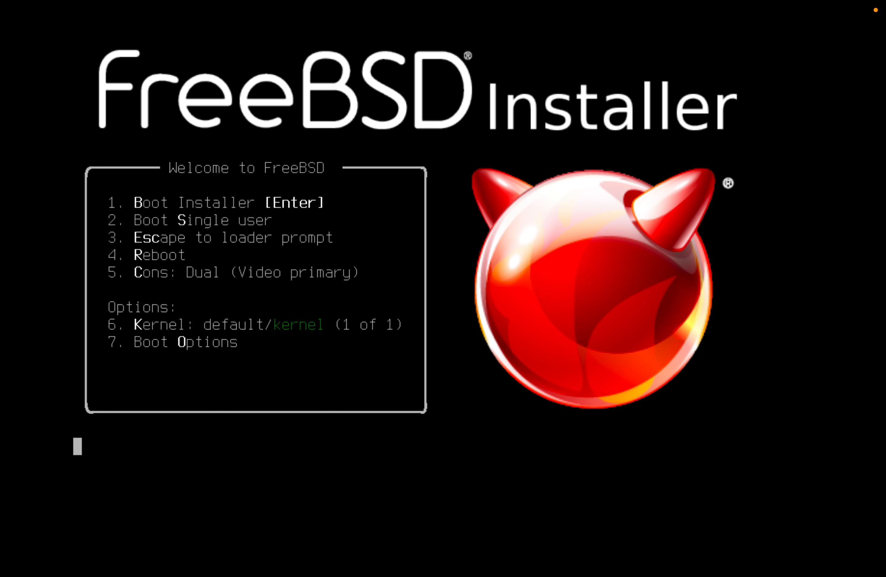
pyautogui.press('5')
pyautogui.press('5')
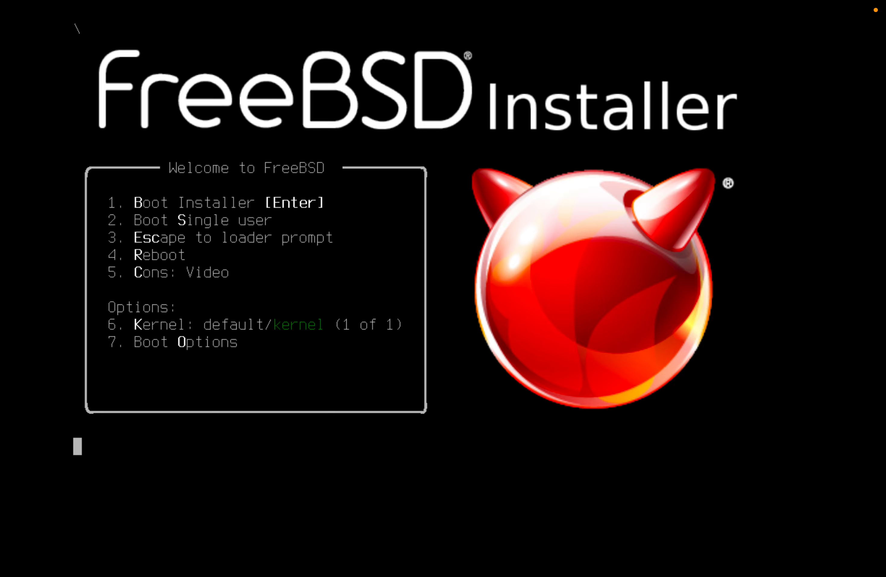
pyautogui.press('5')
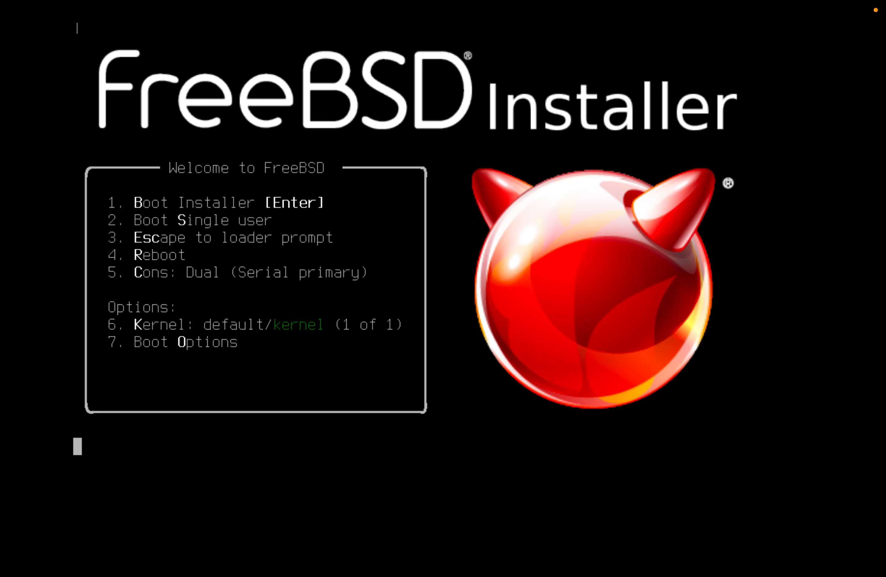
pyautogui.press('5')
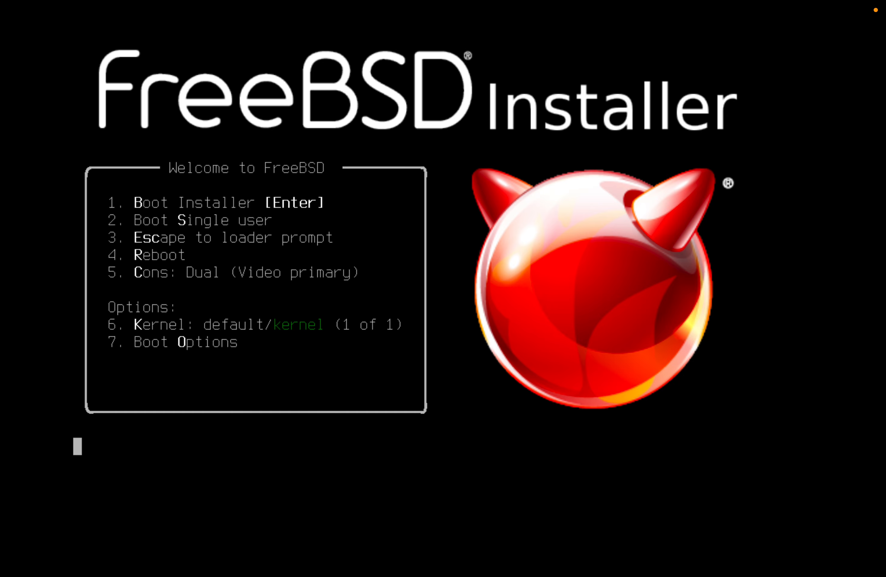
pyautogui.press('5')
pyautogui.press('5')
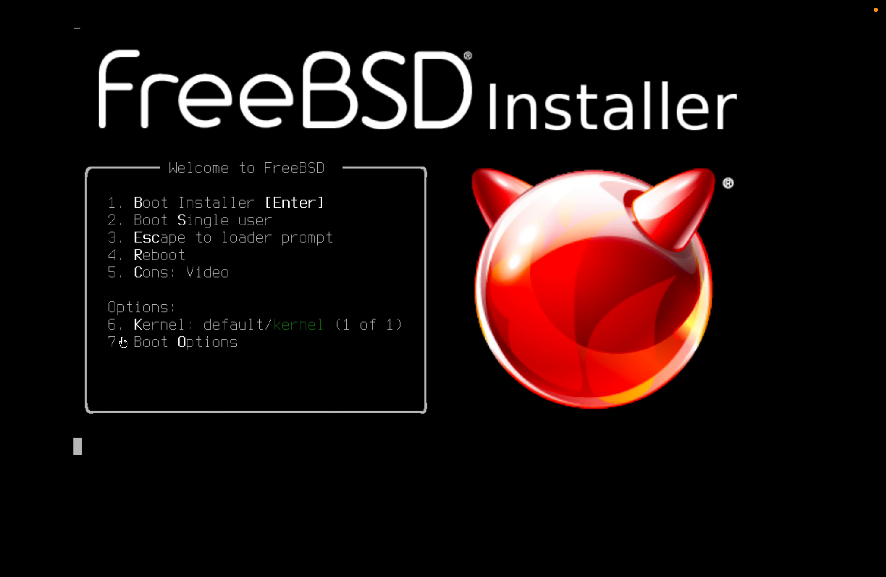
pyautogui.click(356, 335)
pyautogui.press('5')
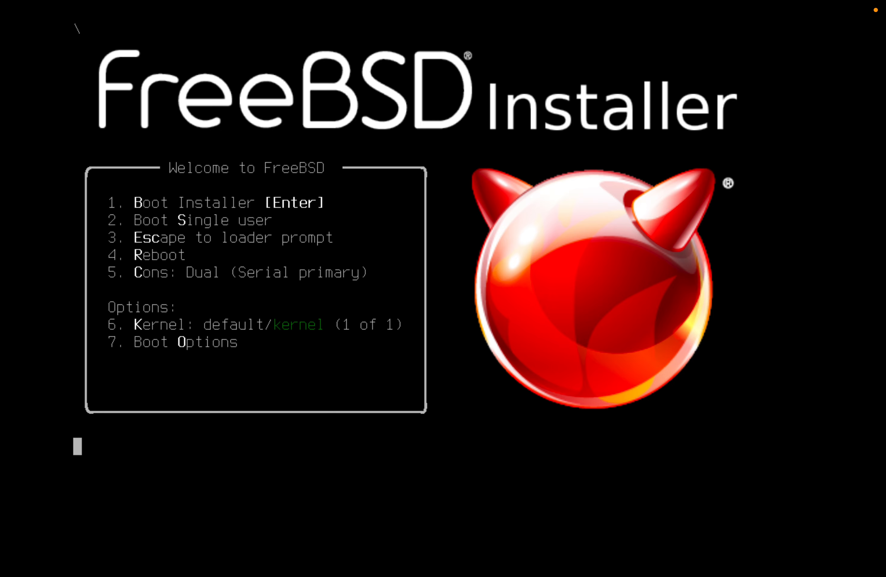
pyautogui.press('5')
pyautogui.press('5')
pyautogui.press('5')
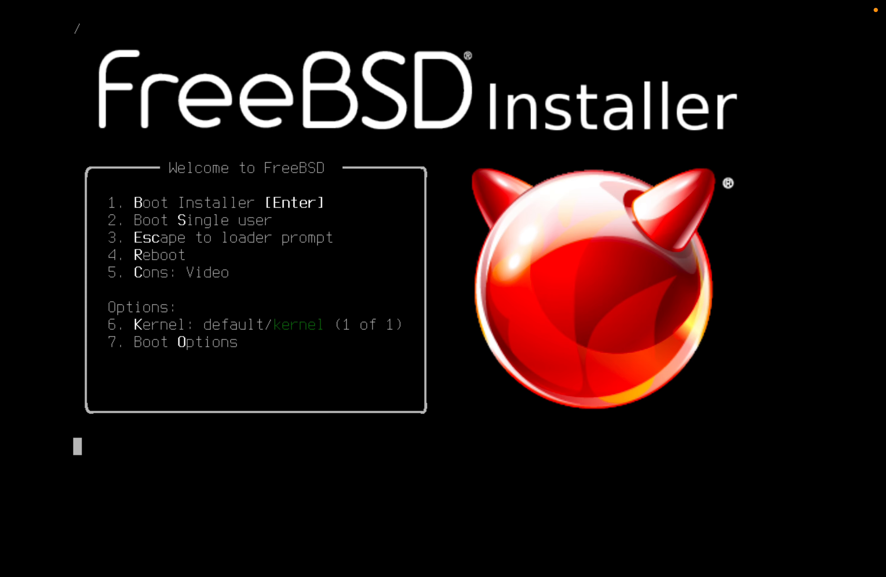
# Glance at Boot Options, return, and boot the FreeBSD installer
pyautogui.press('7')
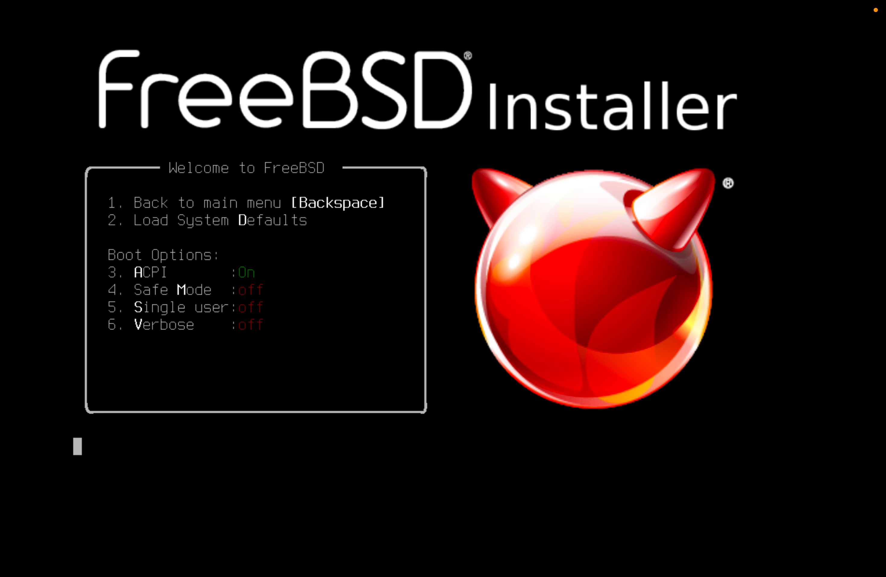
pyautogui.press('BackSpace')
pyautogui.press('Return')
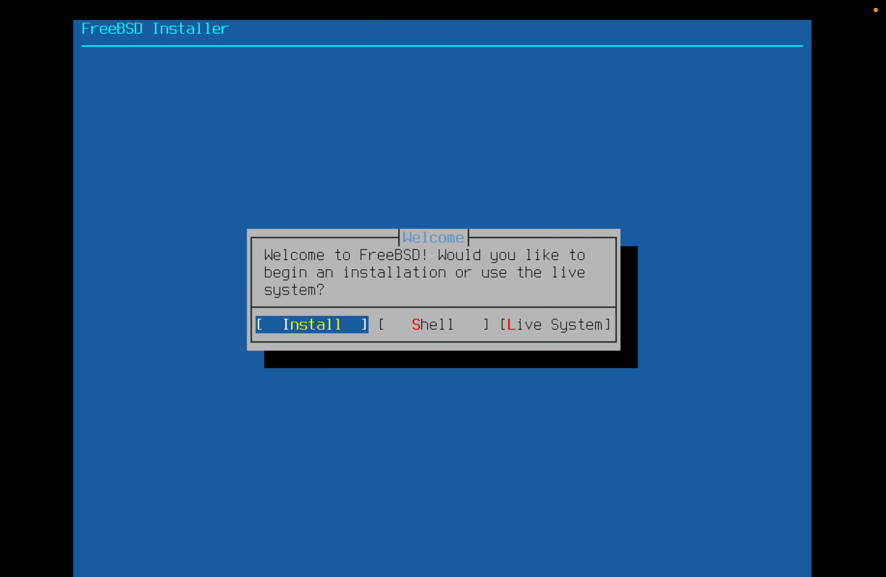
# Open the installer's Shell and exit back to the Welcome dialog
pyautogui.press('Right')
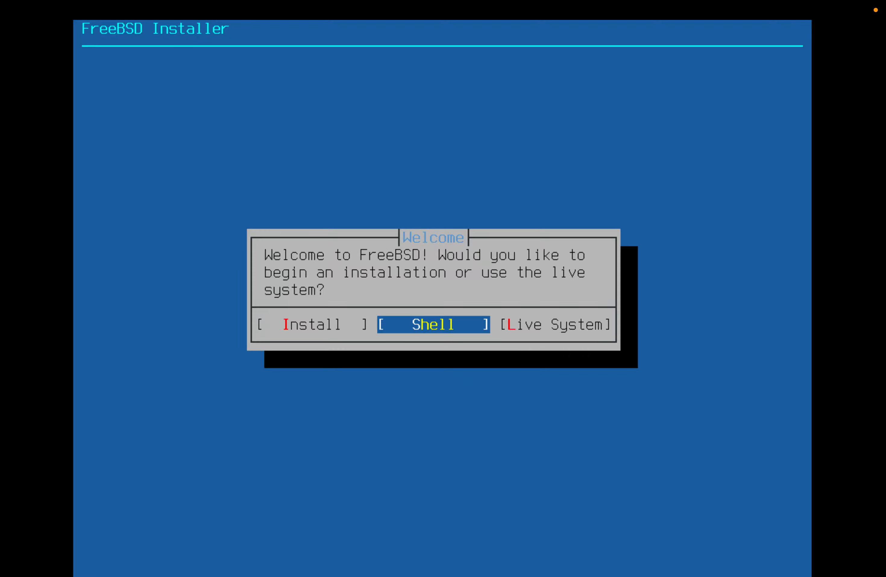
pyautogui.press('Return')
pyautogui.write('exit')
pyautogui.press('Return')
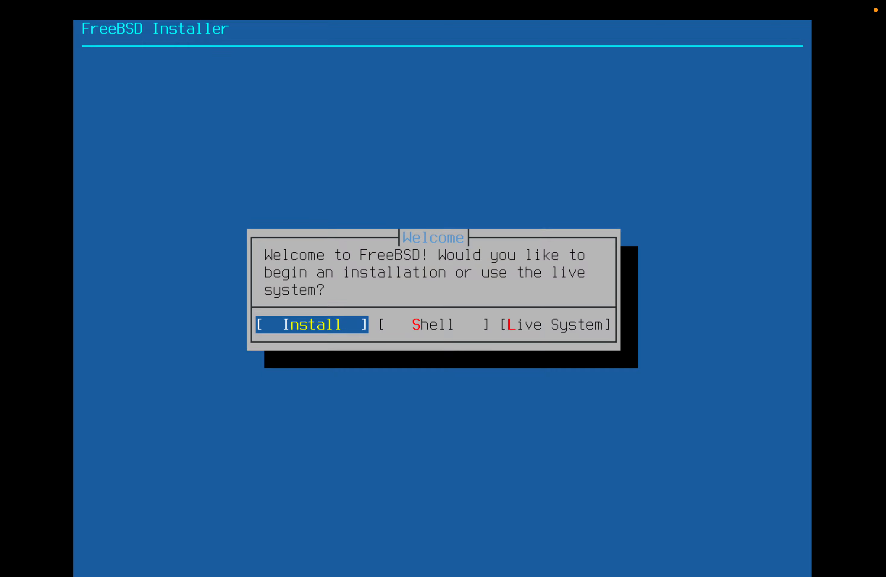
# Select Install on the Welcome dialog to begin installation
pyautogui.press('Left')
pyautogui.press('Left')
pyautogui.press('Left')
pyautogui.press('Right')
pyautogui.press('Left')
pyautogui.press('Right')
pyautogui.press('Left')
pyautogui.press('Return')
# Continue with the default keymap and set the hostname to 'whateverimfilmingavide'
pyautogui.press('Down')
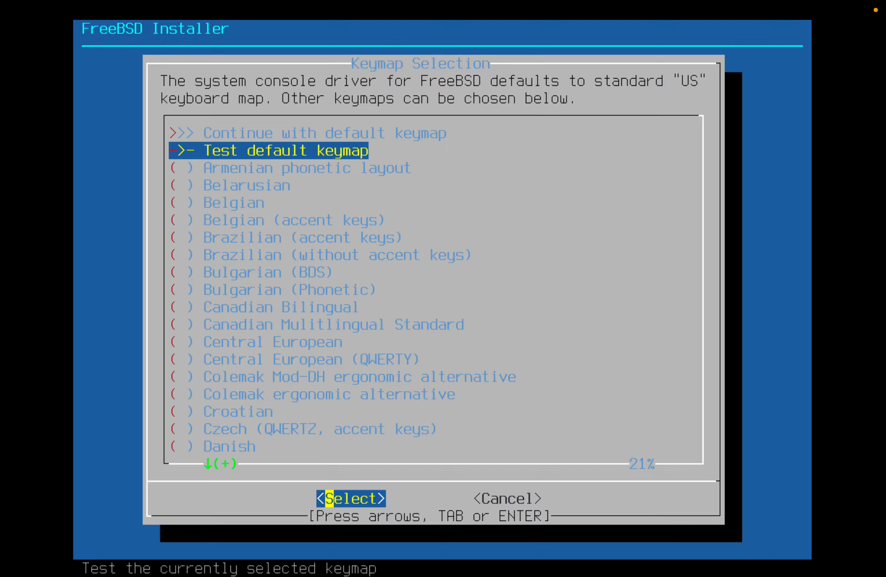
pyautogui.press('Up')
pyautogui.press('Return')
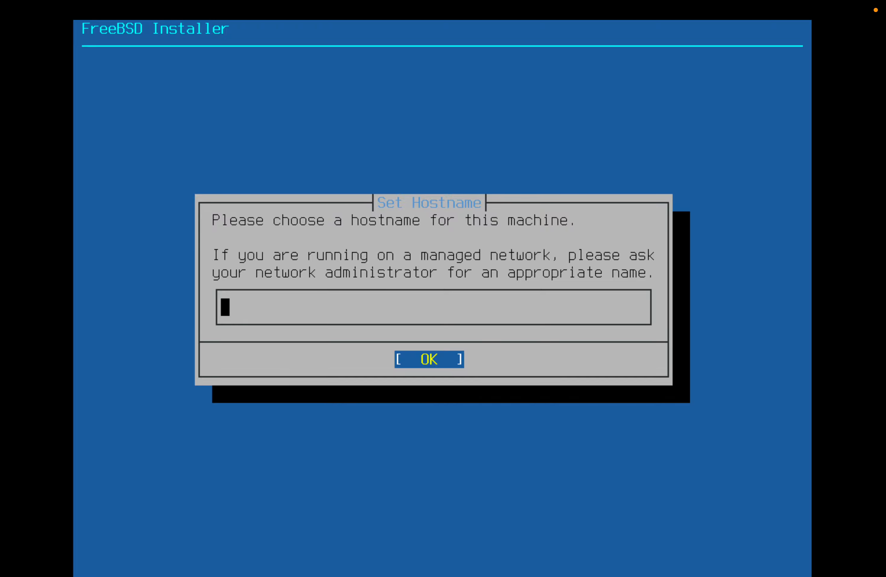
pyautogui.write('whateverimfilmi')
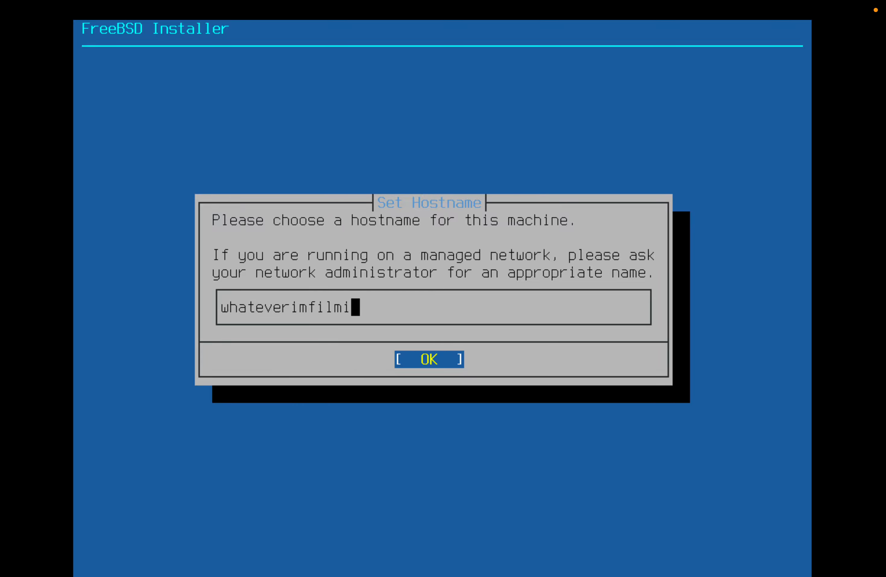
pyautogui.write('ngavide')
pyautogui.press('Return')
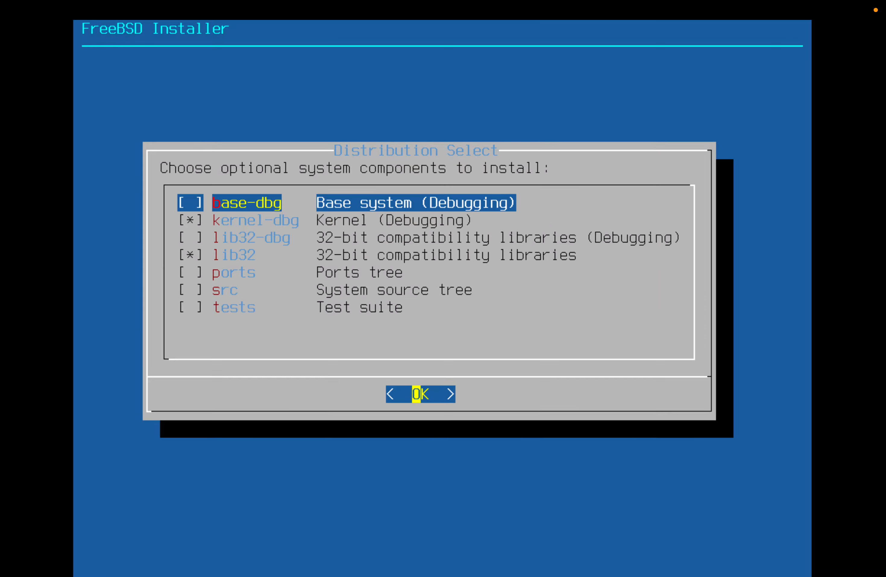
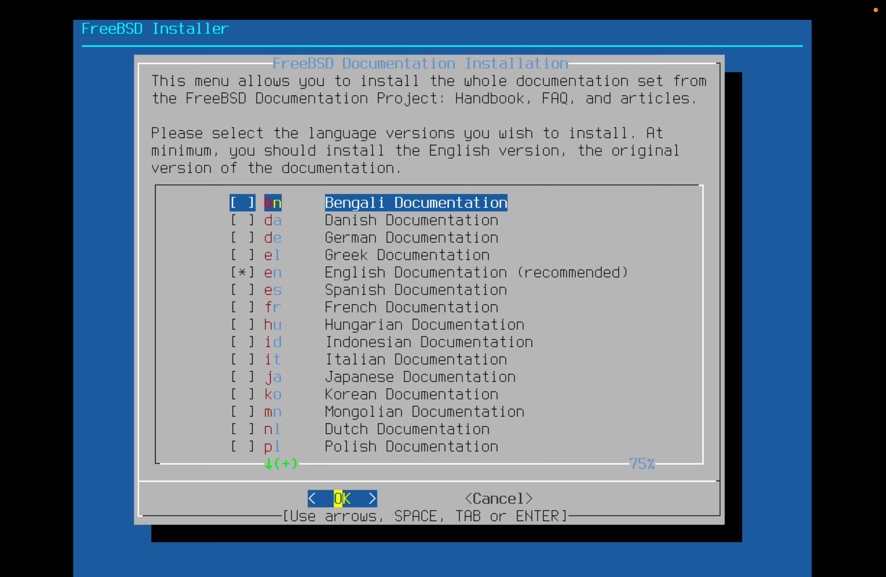
# Accept the English documentation, exit Final Configuration, decline the manual shell and reboot
pyautogui.press('Return')
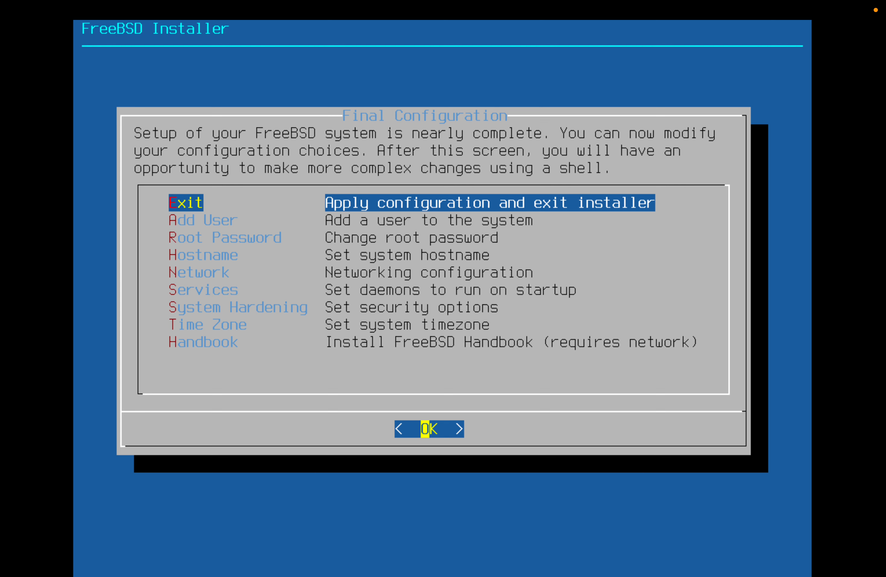
pyautogui.press('Return')
pyautogui.press('Left')
pyautogui.press('Right')
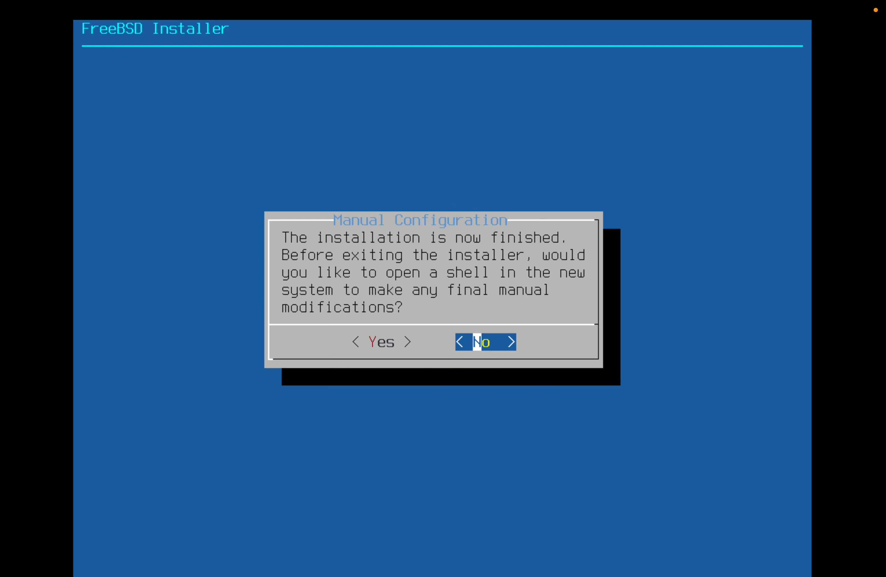
pyautogui.press('Return')
pyautogui.press('Return')
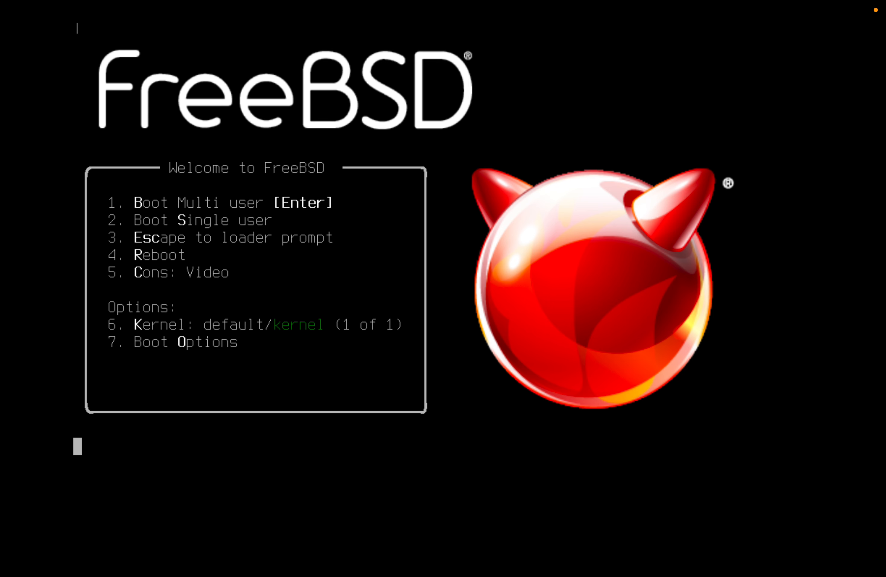
# Cycle the boot menu's Cons option through the dual modes, leave it on Video, and autoboot
pyautogui.press('5')
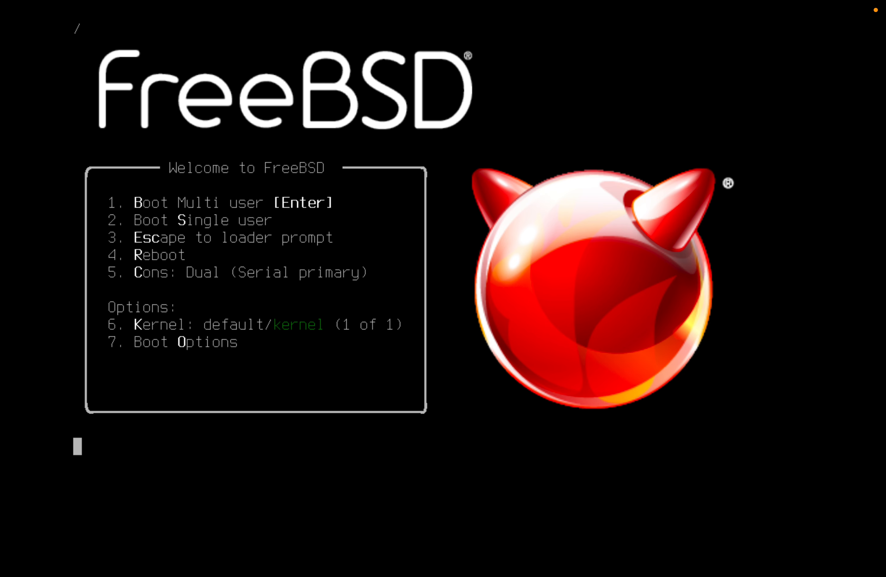
pyautogui.press('5')
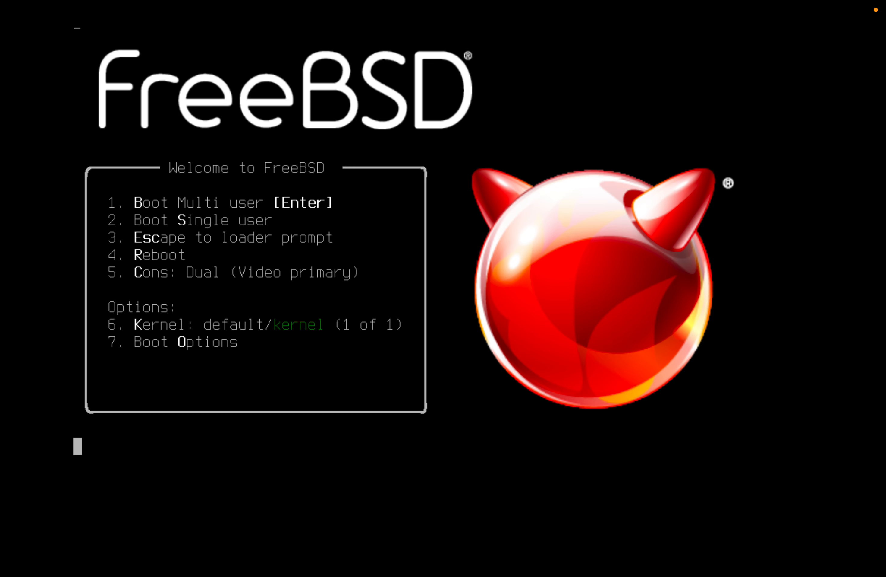
pyautogui.press('5')
pyautogui.press('5')
pyautogui.press('5')
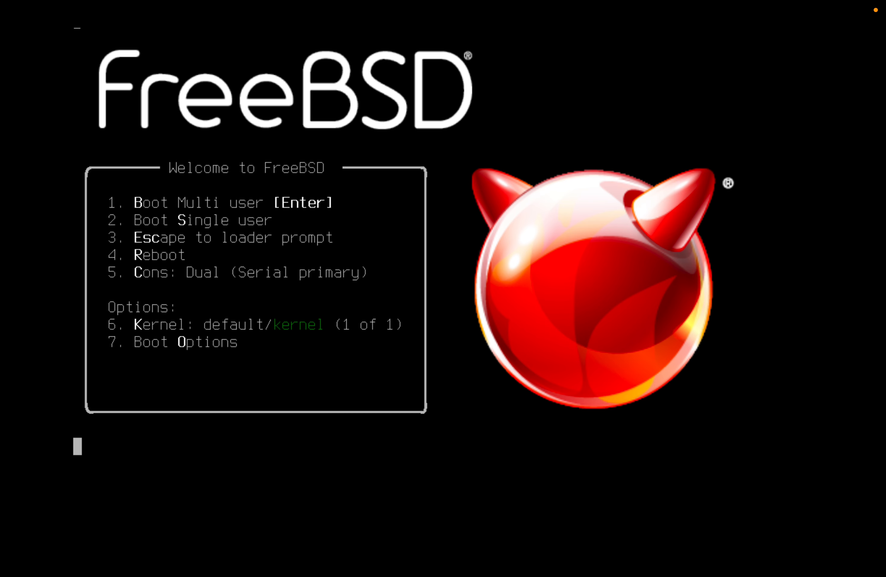
pyautogui.press('5')
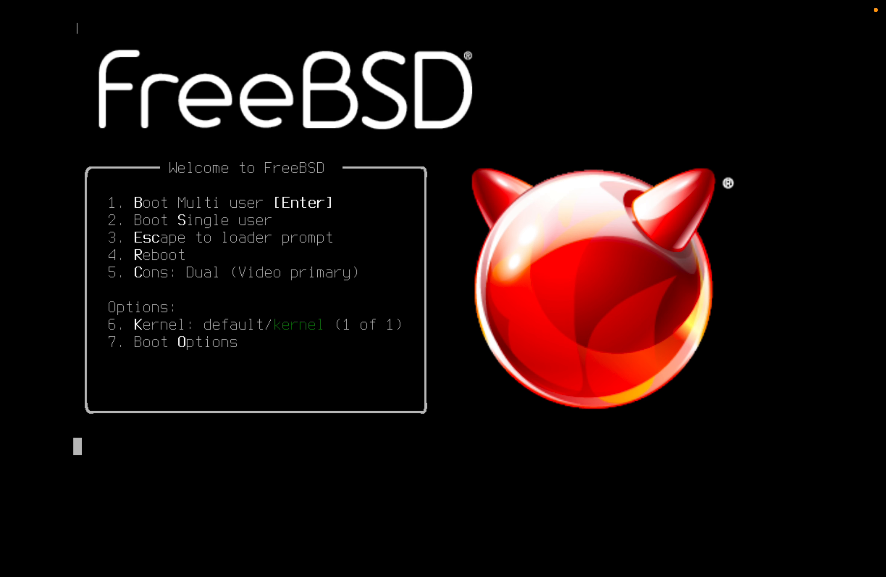
pyautogui.press('5')
pyautogui.press('5')
pyautogui.press('5')
pyautogui.press('5')
pyautogui.press('5')
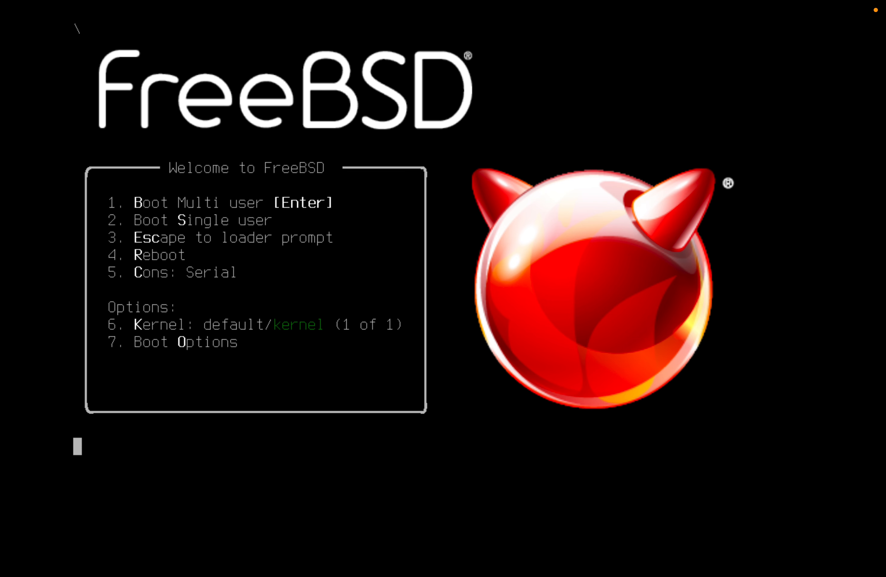
pyautogui.press('5')
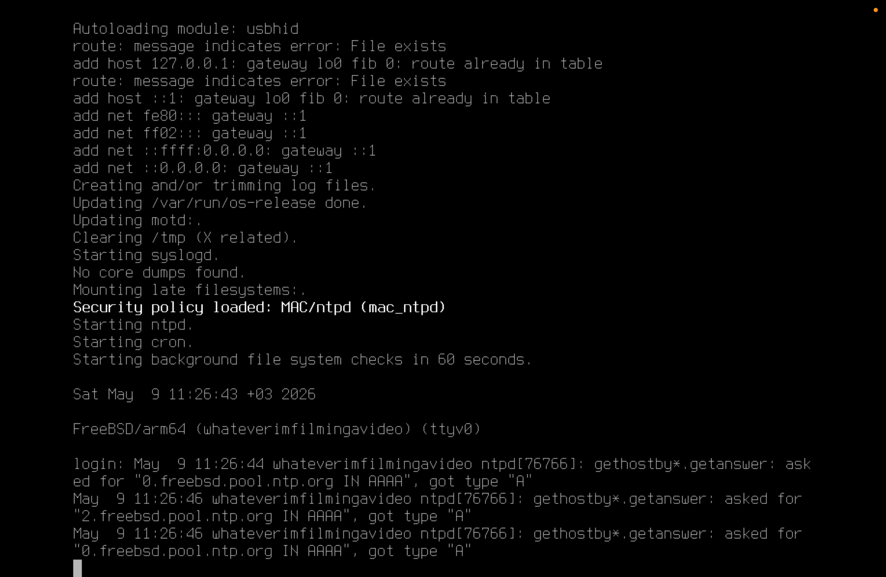
# Log in at the console as root with the root password
pyautogui.write('root')
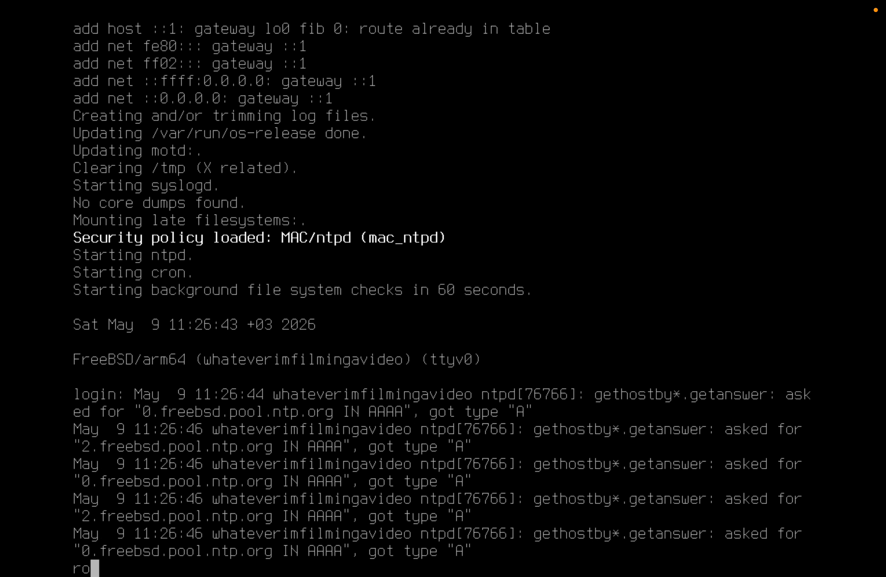
pyautogui.press('Return')
pyautogui.press('Return')
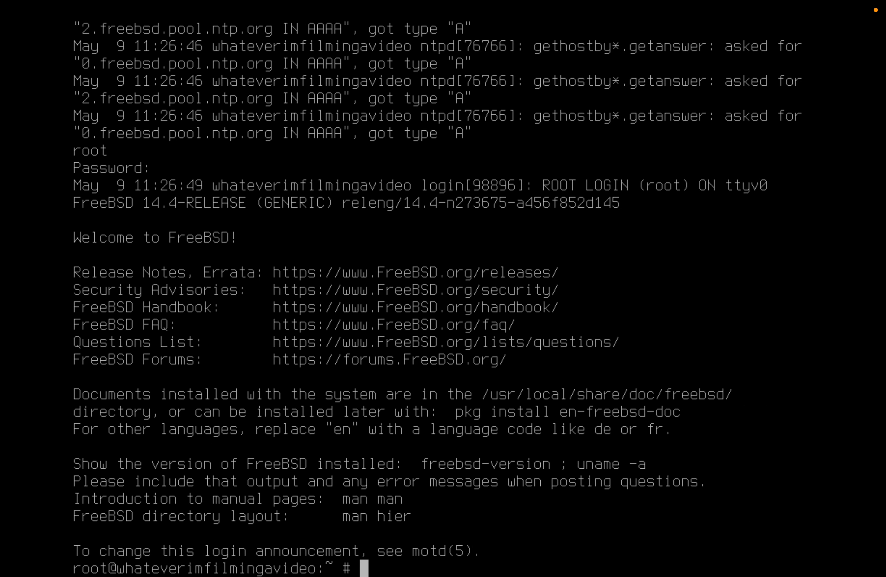
pyautogui.write('clear')
# Run clear to wipe the console and leave a fresh root prompt
pyautogui.press('Return')
pyautogui.write('pkg')
pyautogui.press('BackSpace')
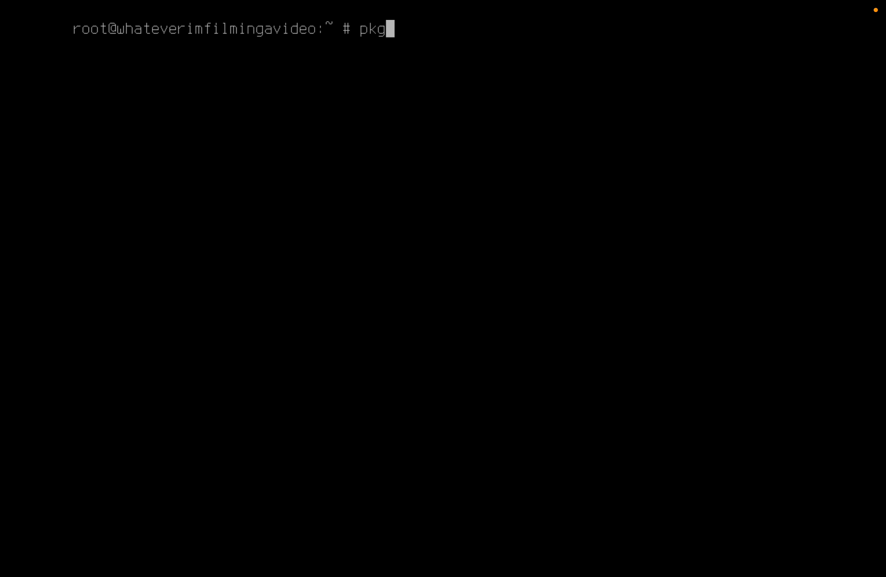
pyautogui.press('Return')
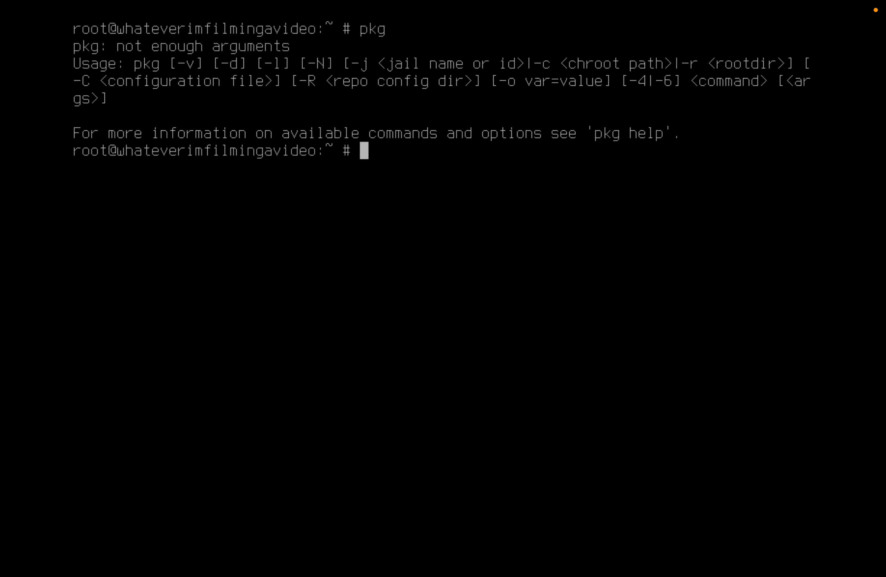
pyautogui.write('clear')
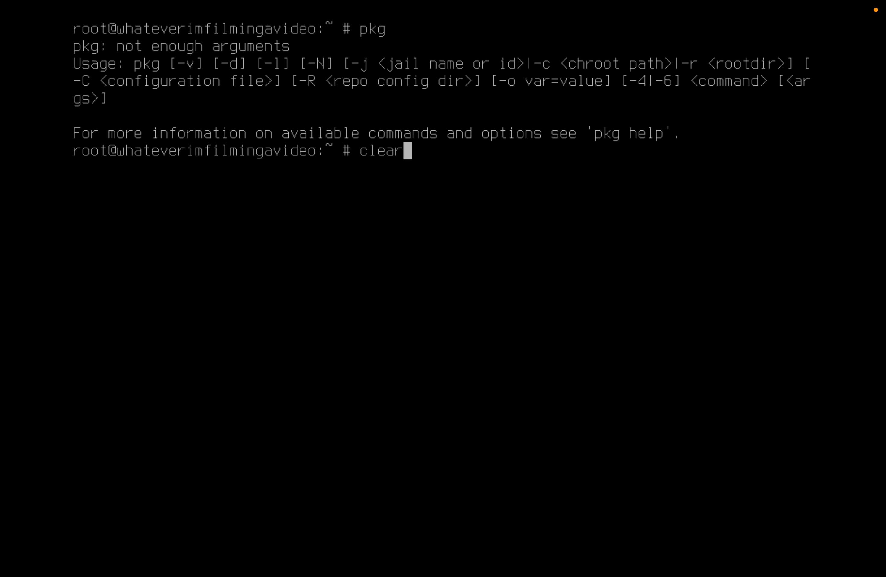
pyautogui.press('Return')
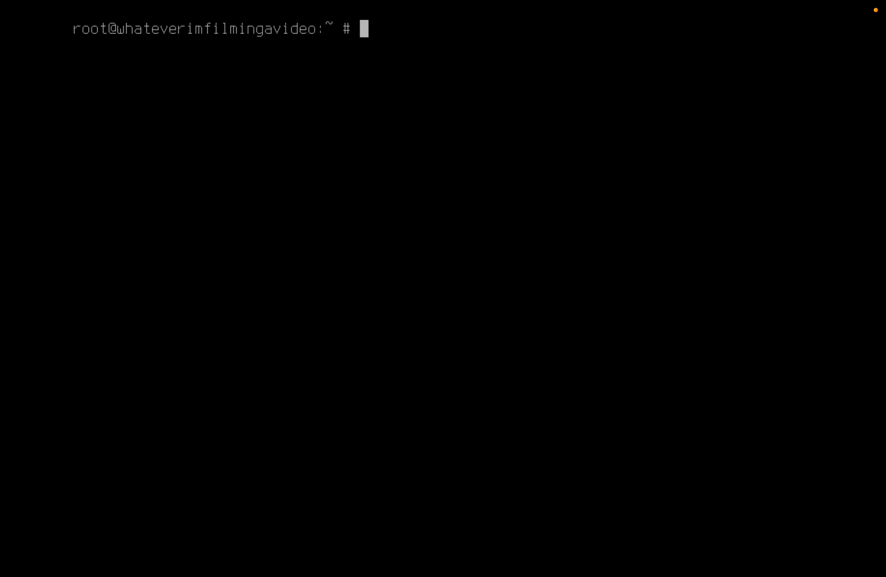
pyautogui.press('Return')
# Run 'pkg install open-vm-tools' and answer y to install it with its dependencies
pyautogui.write('pkg install o')
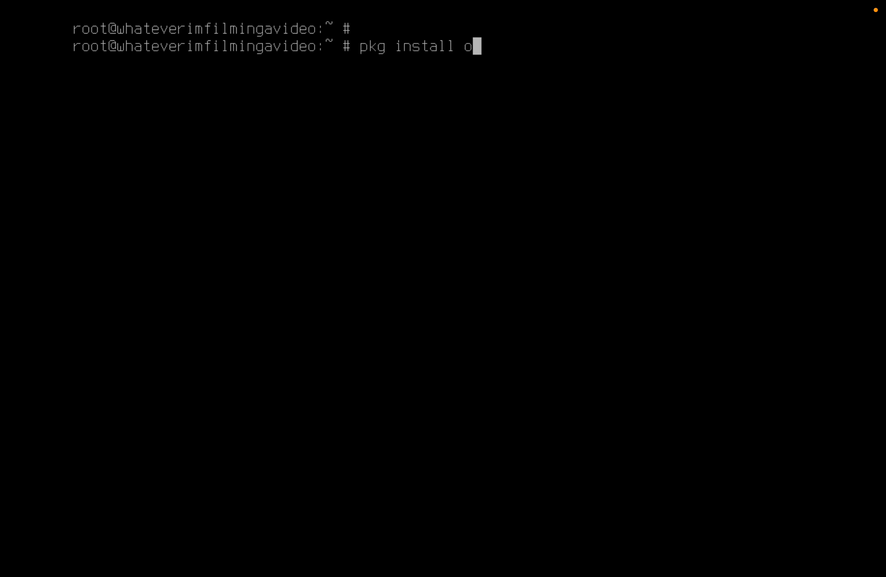
pyautogui.write('pen-vm-tools')
pyautogui.press('Return')
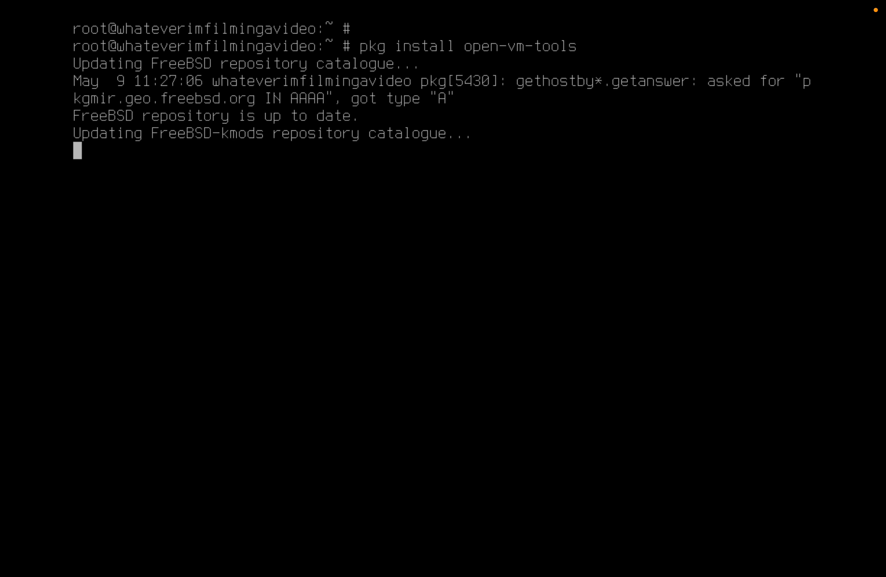
pyautogui.write('y')
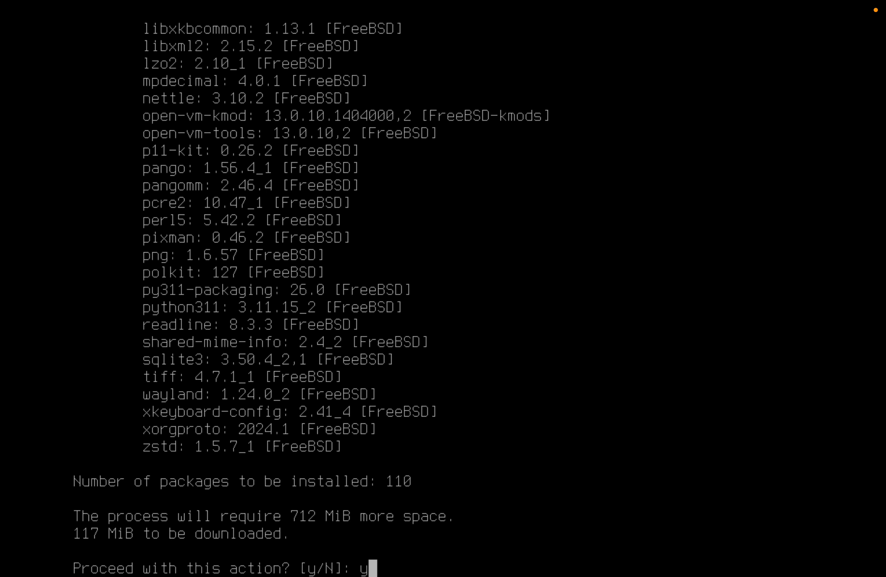
pyautogui.press('Return')
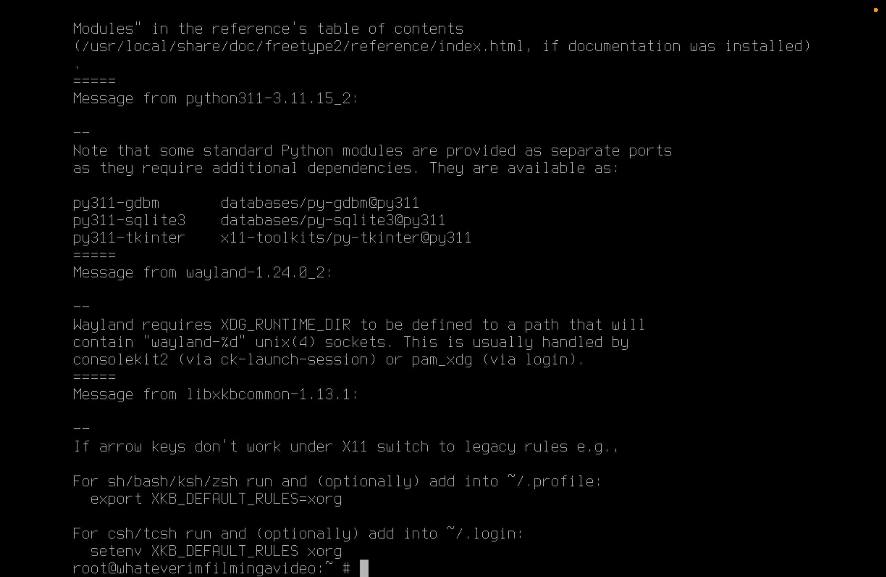
# Run 'export XKB_DEFAULT_RULES=xorg', then clear the screen
pyautogui.write('export X')
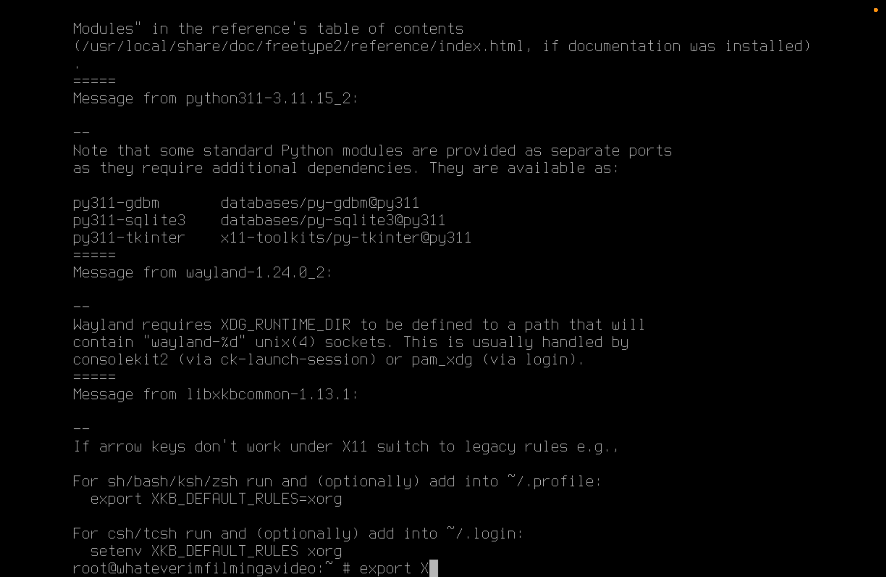
pyautogui.write('KB_DEFA')
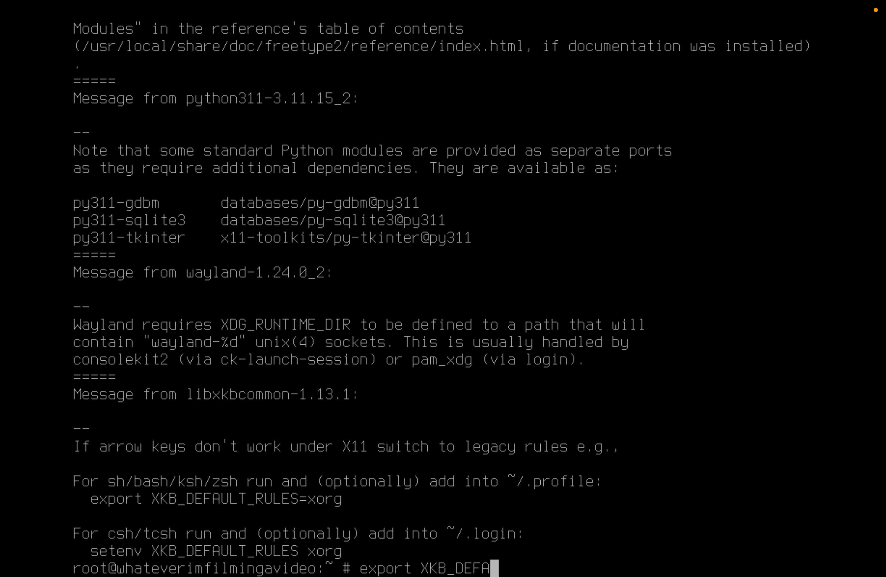
pyautogui.write('ULT_RULE')
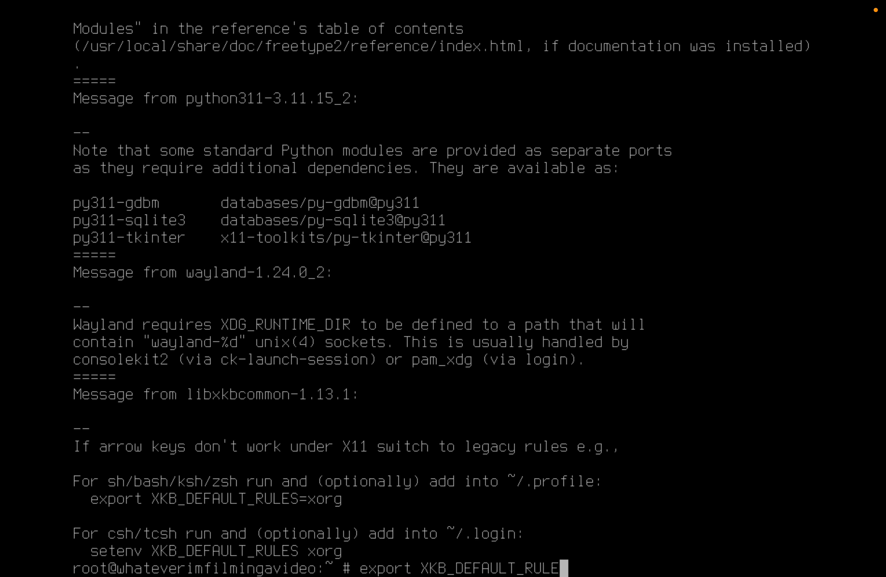
pyautogui.write('S=xorg')
pyautogui.press('Return')
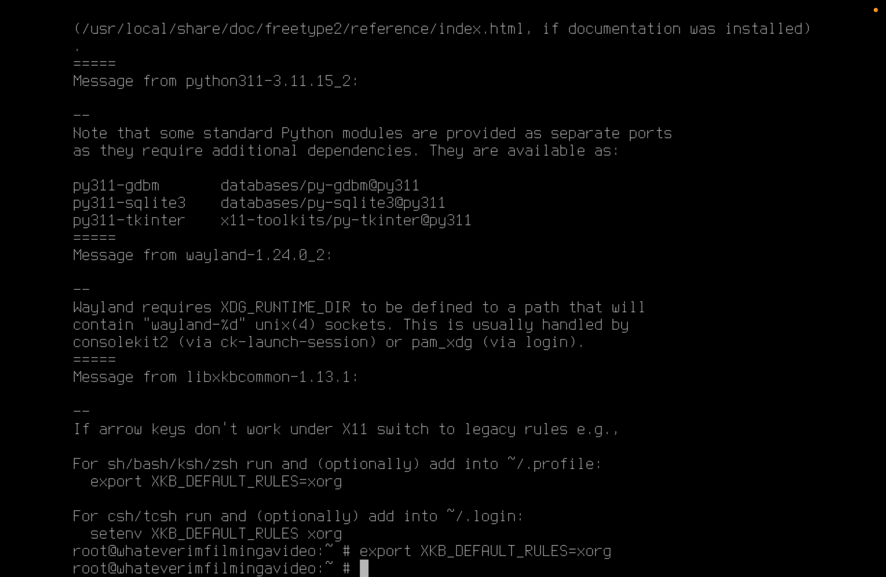
pyautogui.write('clear')
pyautogui.press('Return')
# List root's home directory, clear the screen, and run 'echo $SHELL' to check the shell
pyautogui.write('ls')
pyautogui.press('Return')
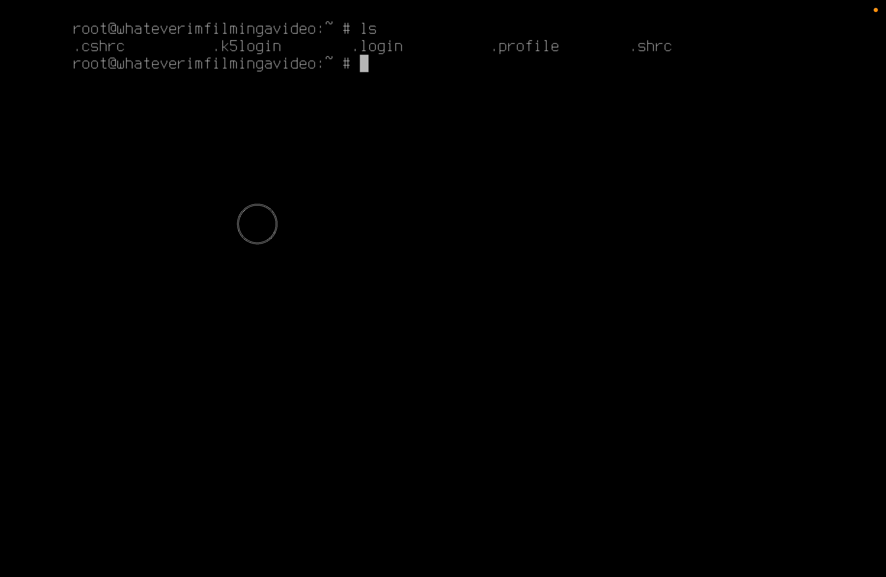
pyautogui.press('Return')
pyautogui.press('Return')
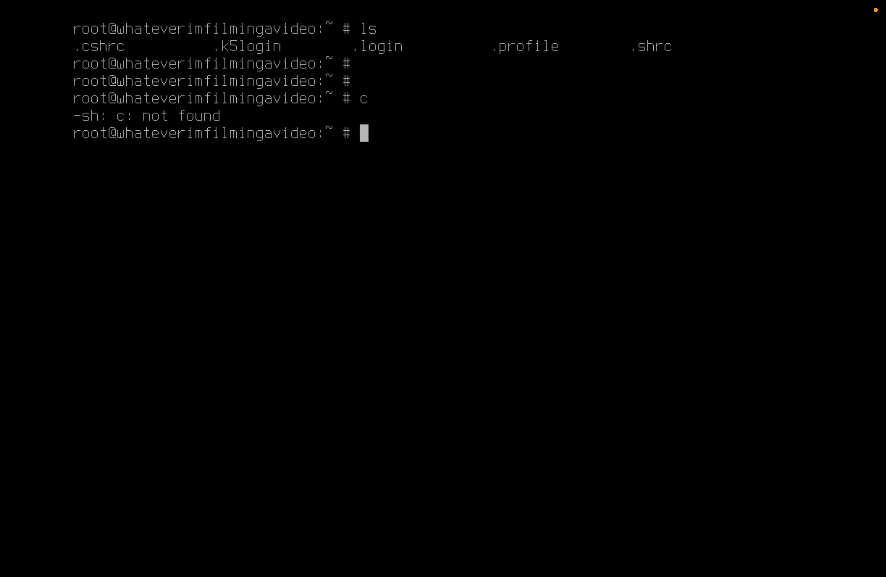
pyautogui.write('clear')
pyautogui.press('Return')
pyautogui.write('echo ')
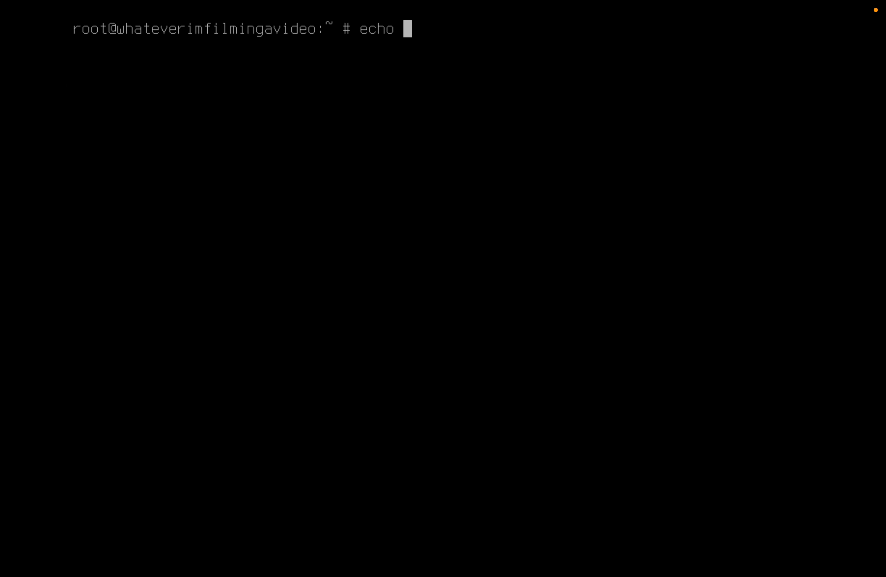
pyautogui.write('$SHELL')
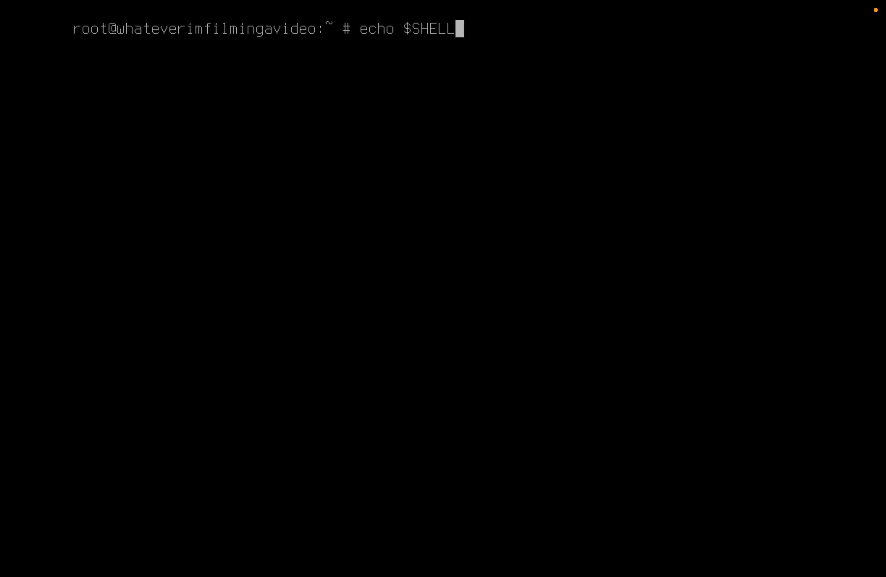
pyautogui.press('Return')
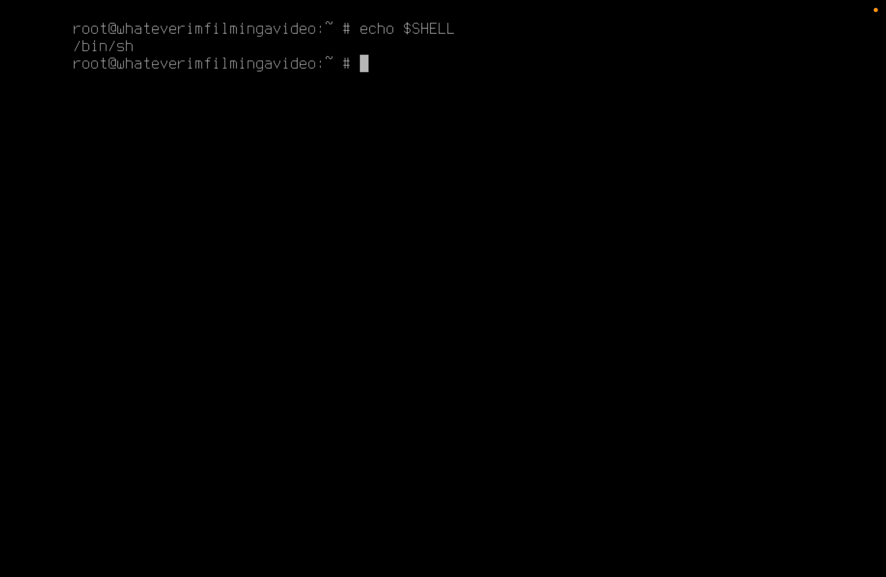
# Print the working directory with pwd, change to / and list its contents
pyautogui.write('echo $')
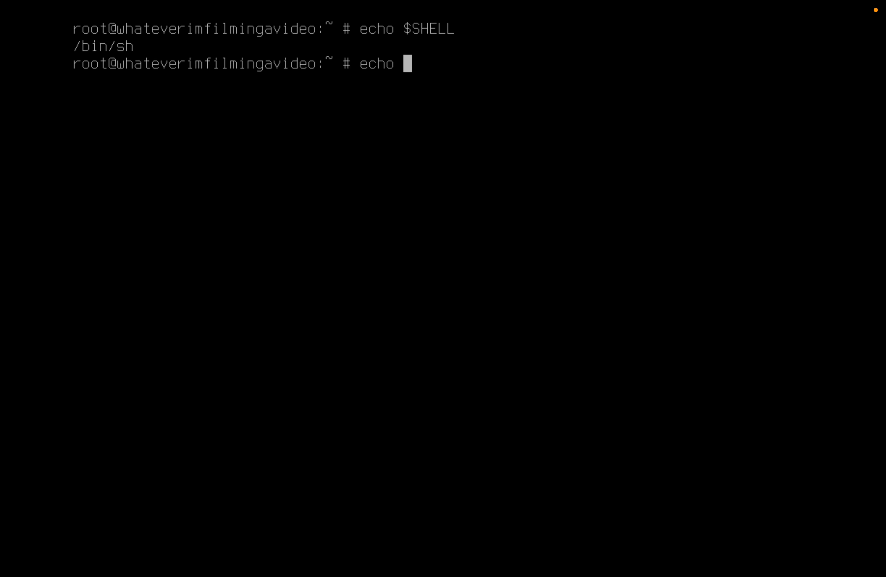
pyautogui.press('BackSpace')
pyautogui.press('BackSpace')
pyautogui.press('BackSpace')
pyautogui.press('BackSpace')
pyautogui.press('BackSpace')
pyautogui.press('BackSpace')
pyautogui.write('pwd')
pyautogui.press('Return')
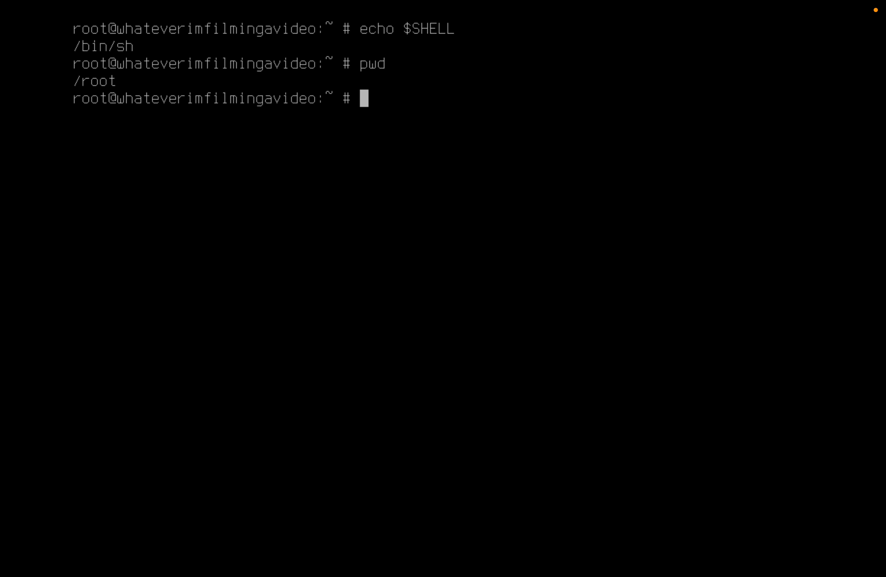
pyautogui.write('cd /')
pyautogui.press('Return')
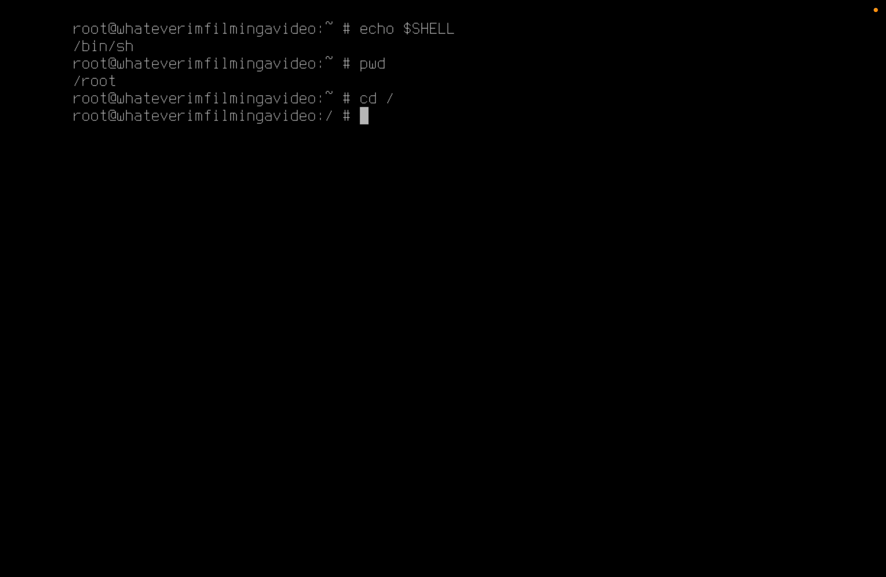
pyautogui.write('ls')
pyautogui.press('Return')
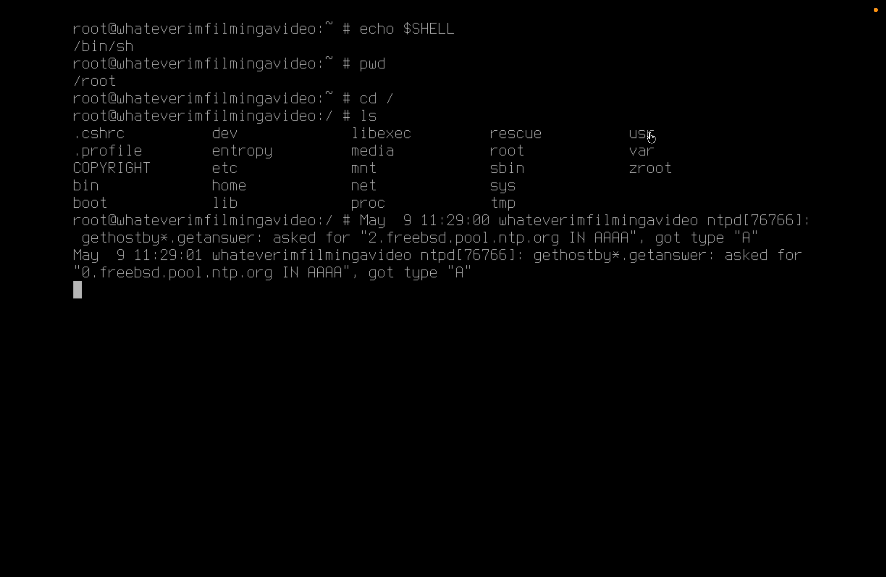
# Type 'cd var' at the prompt without running it
pyautogui.write('c')
pyautogui.press('BackSpace')
pyautogui.write('cd')
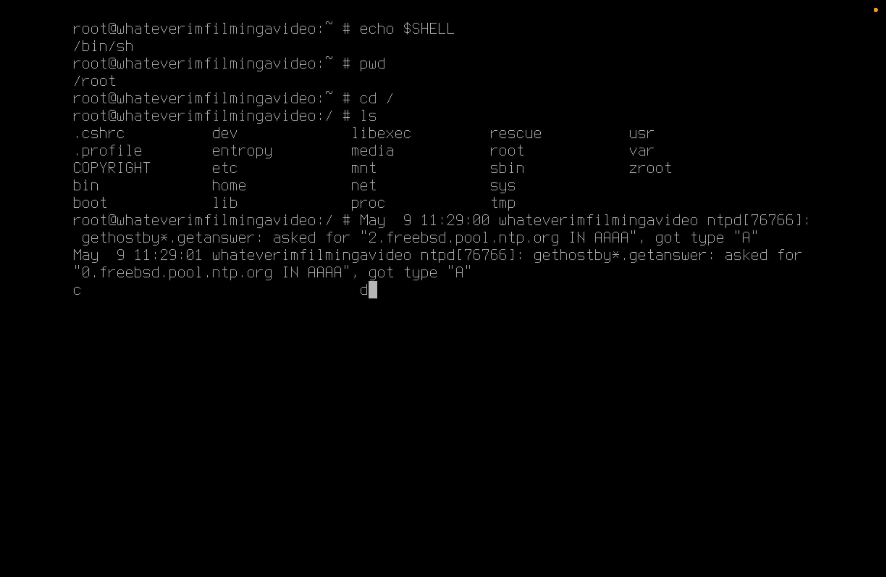
pyautogui.press('BackSpace')
pyautogui.press('BackSpace')
pyautogui.write('cd var')
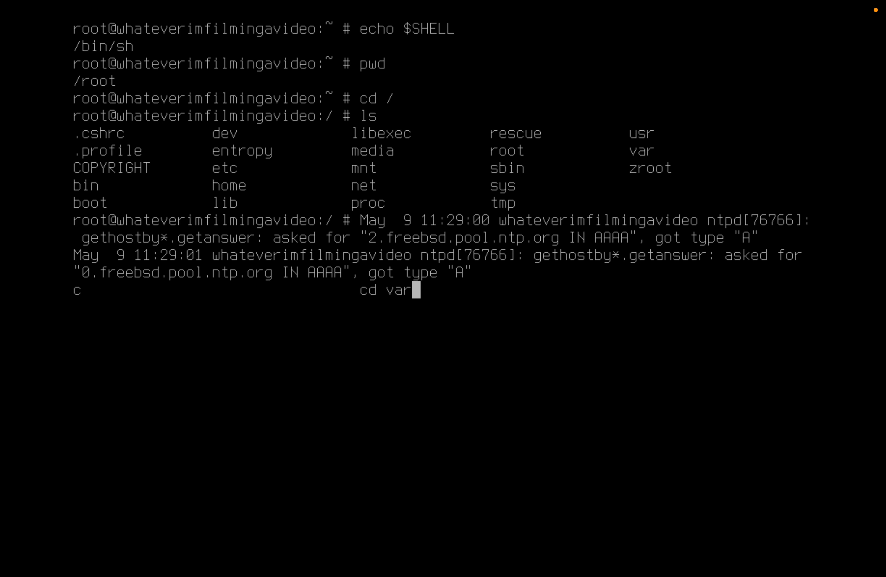